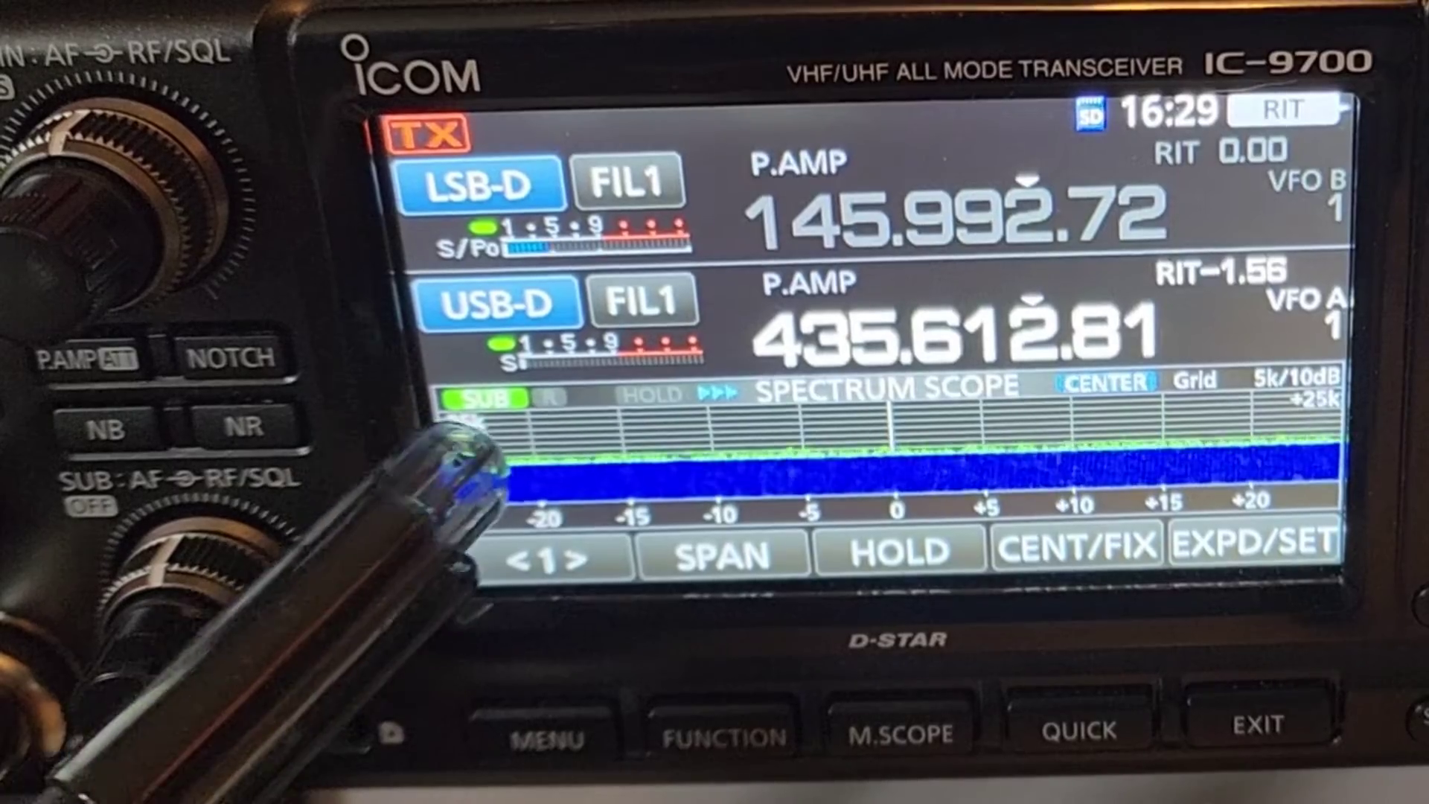
# - Toggle the spectrum scope to the main band and back, then open Sound settings via a 'sound' search
pyautogui.click(480, 398)
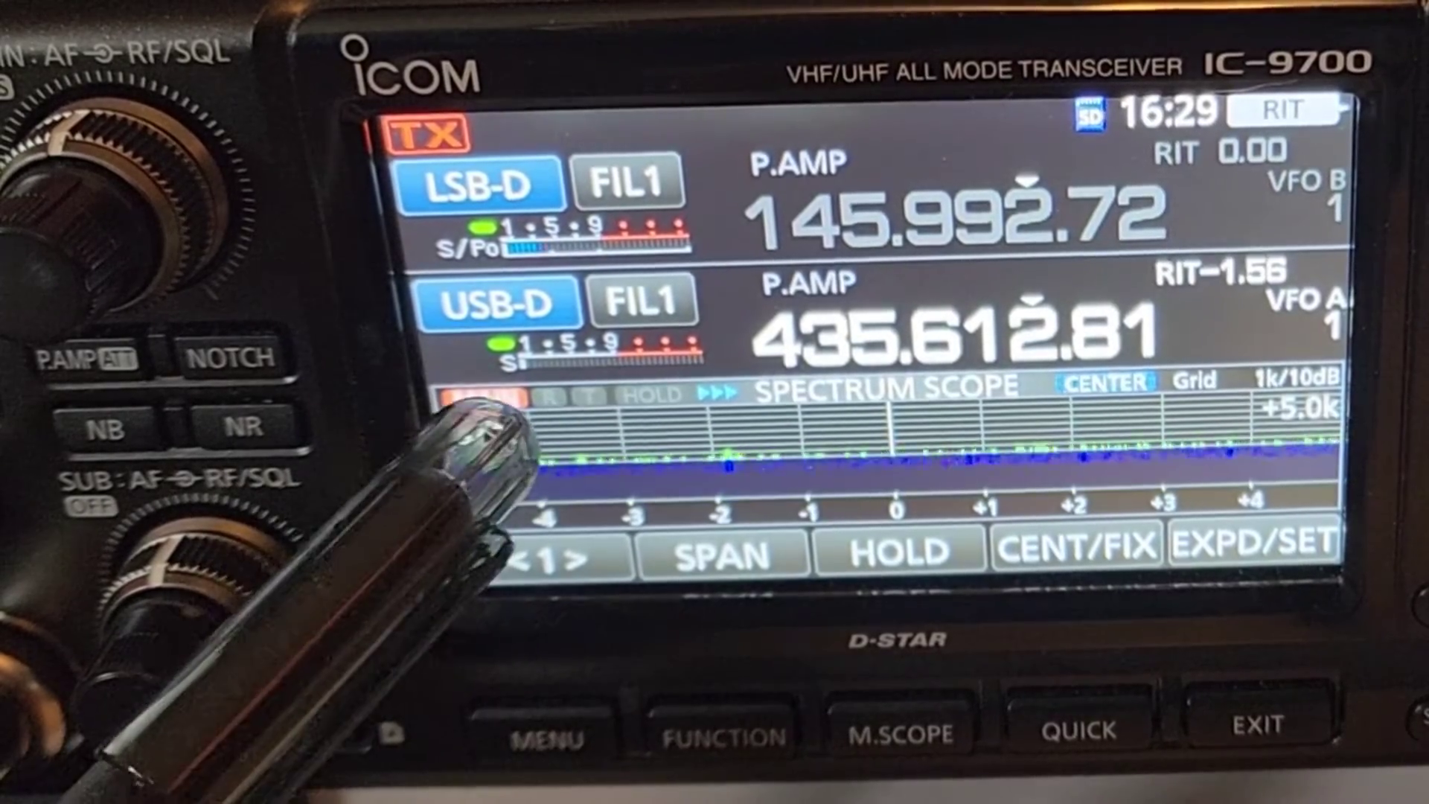
pyautogui.click(480, 398)
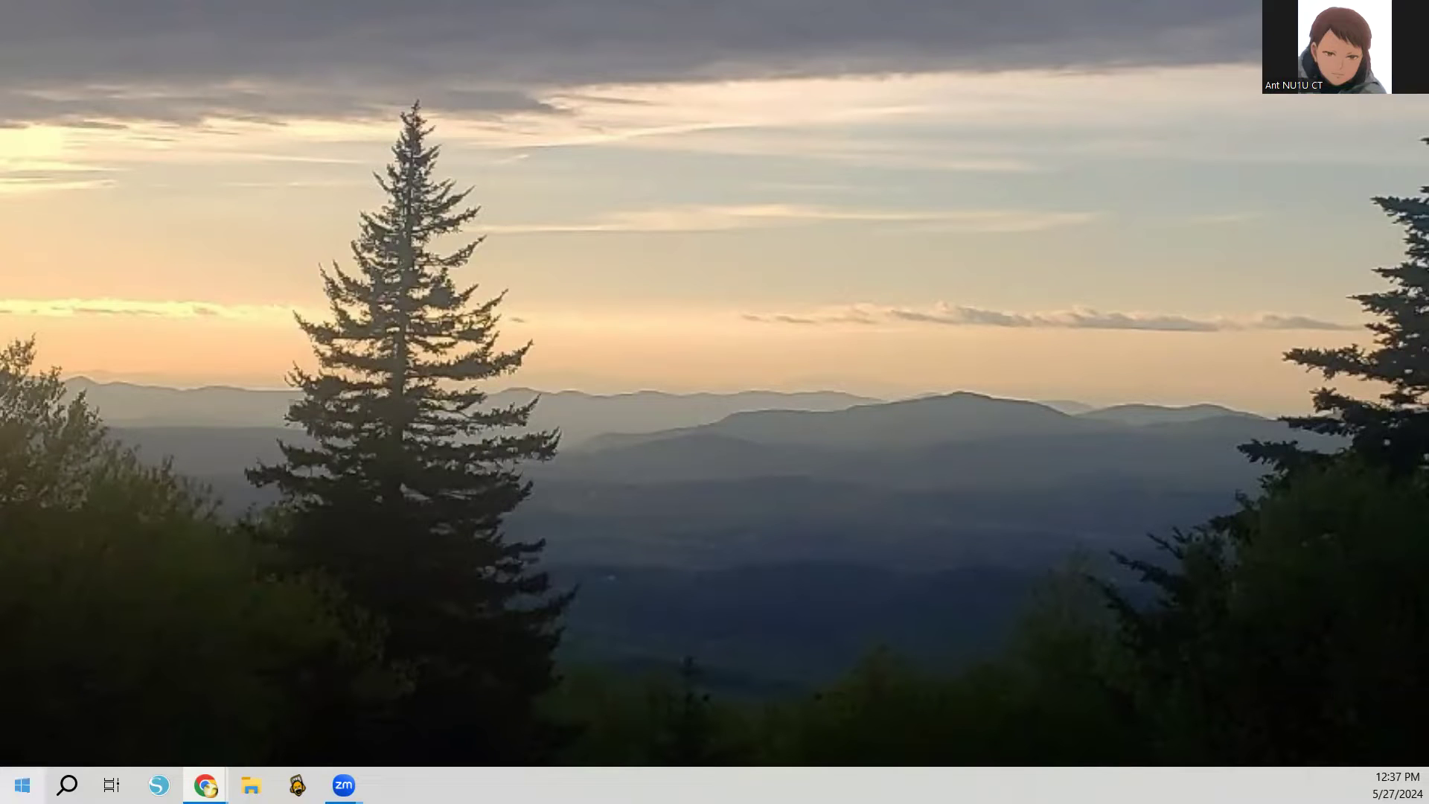
pyautogui.click(22, 786)
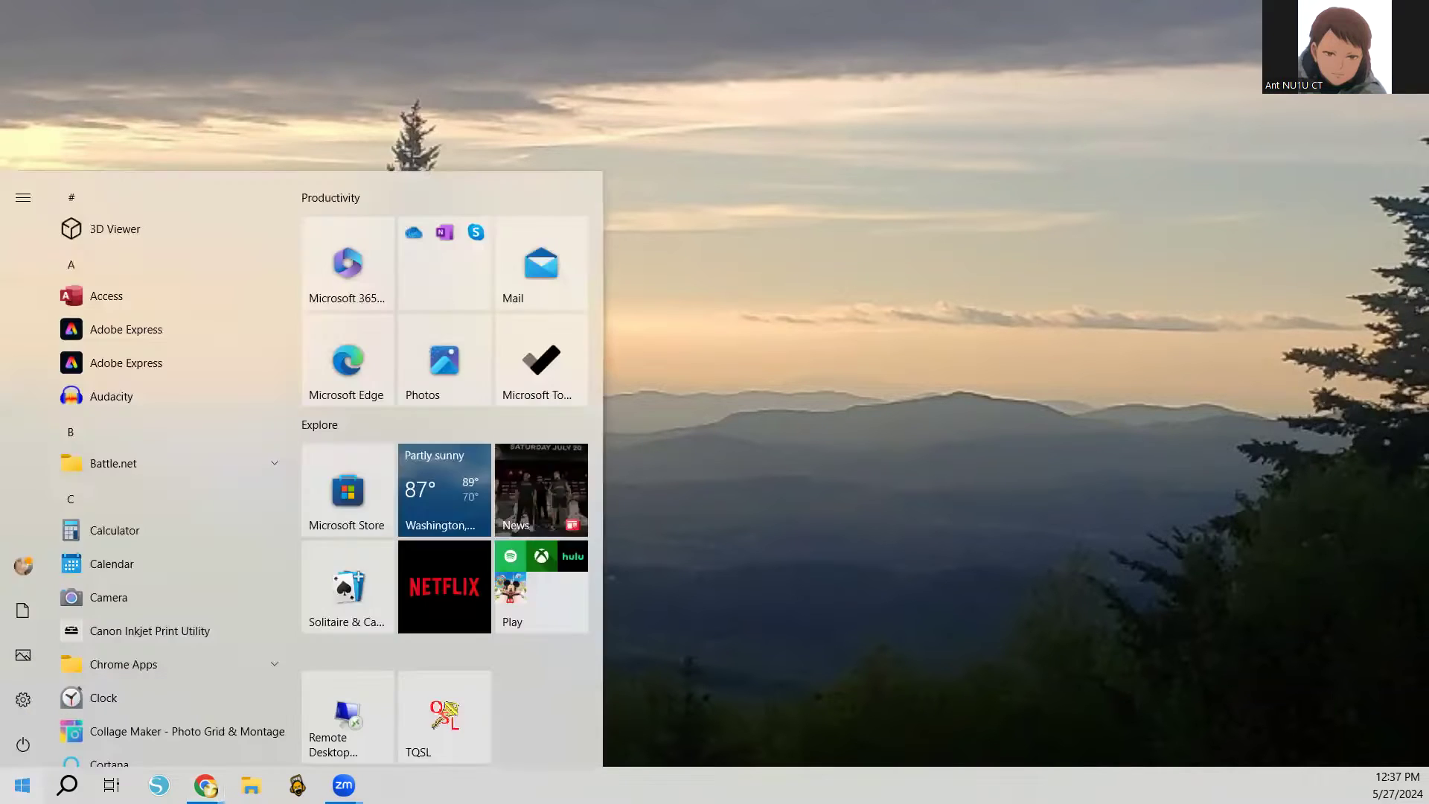
pyautogui.write('sou')
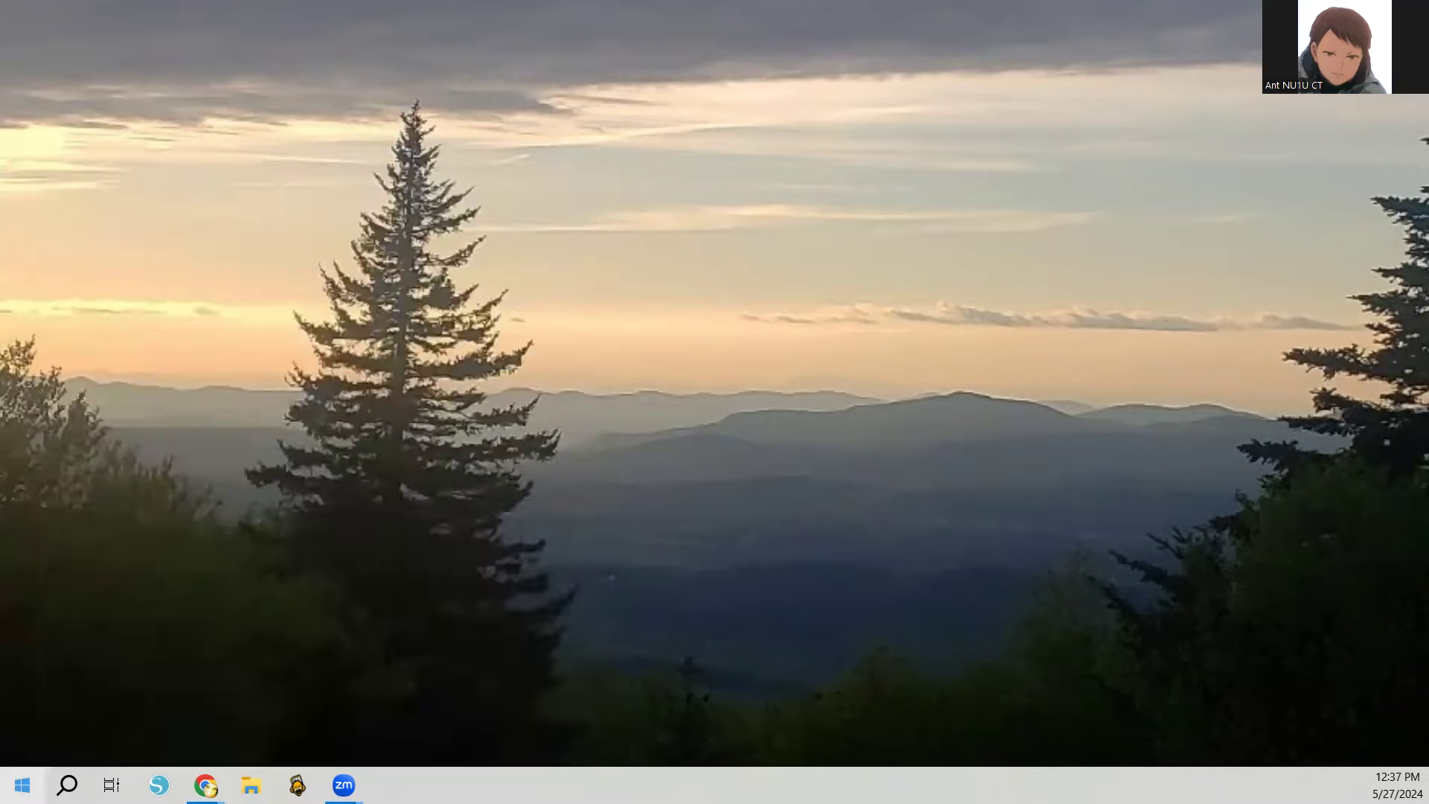
pyautogui.write('nd')
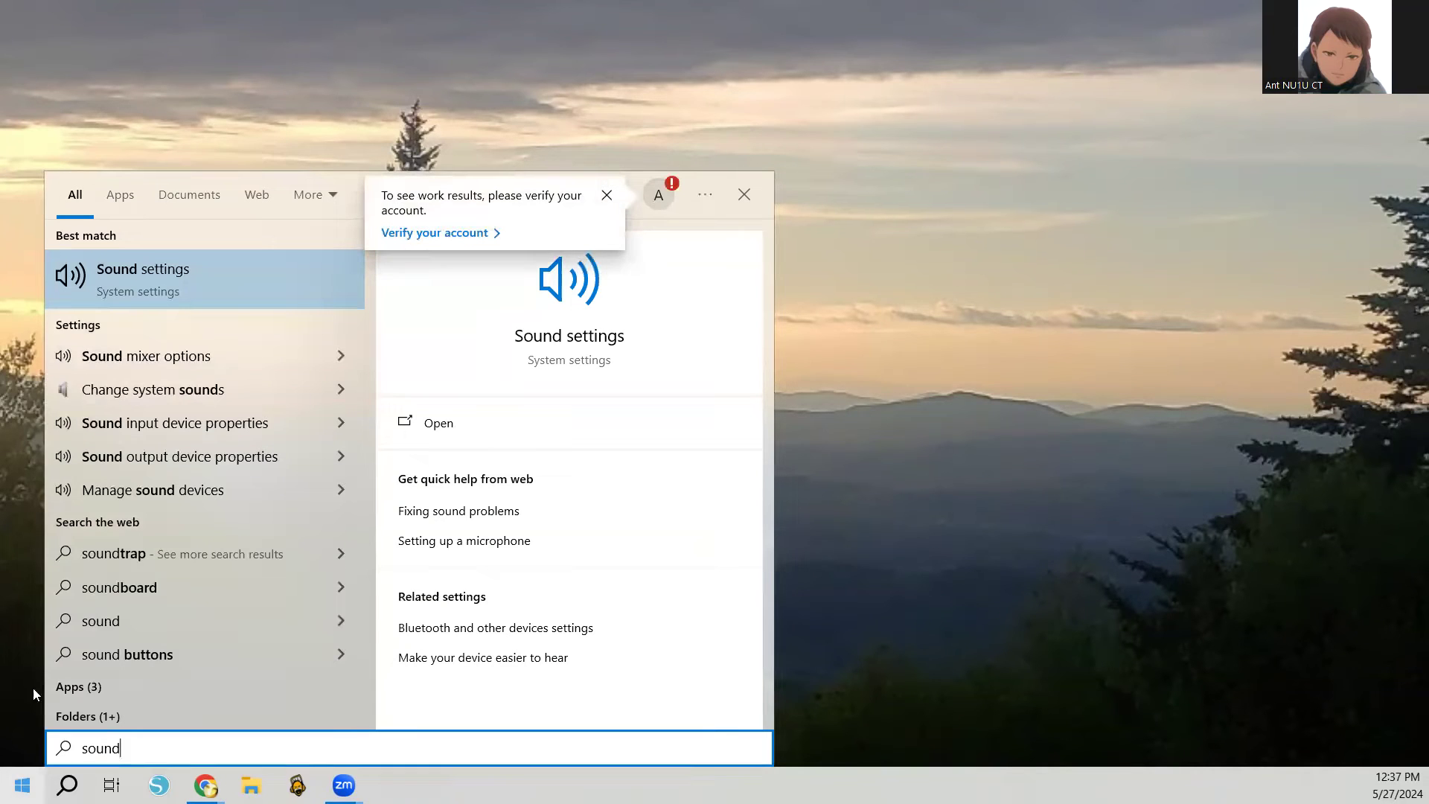
pyautogui.click(146, 280)
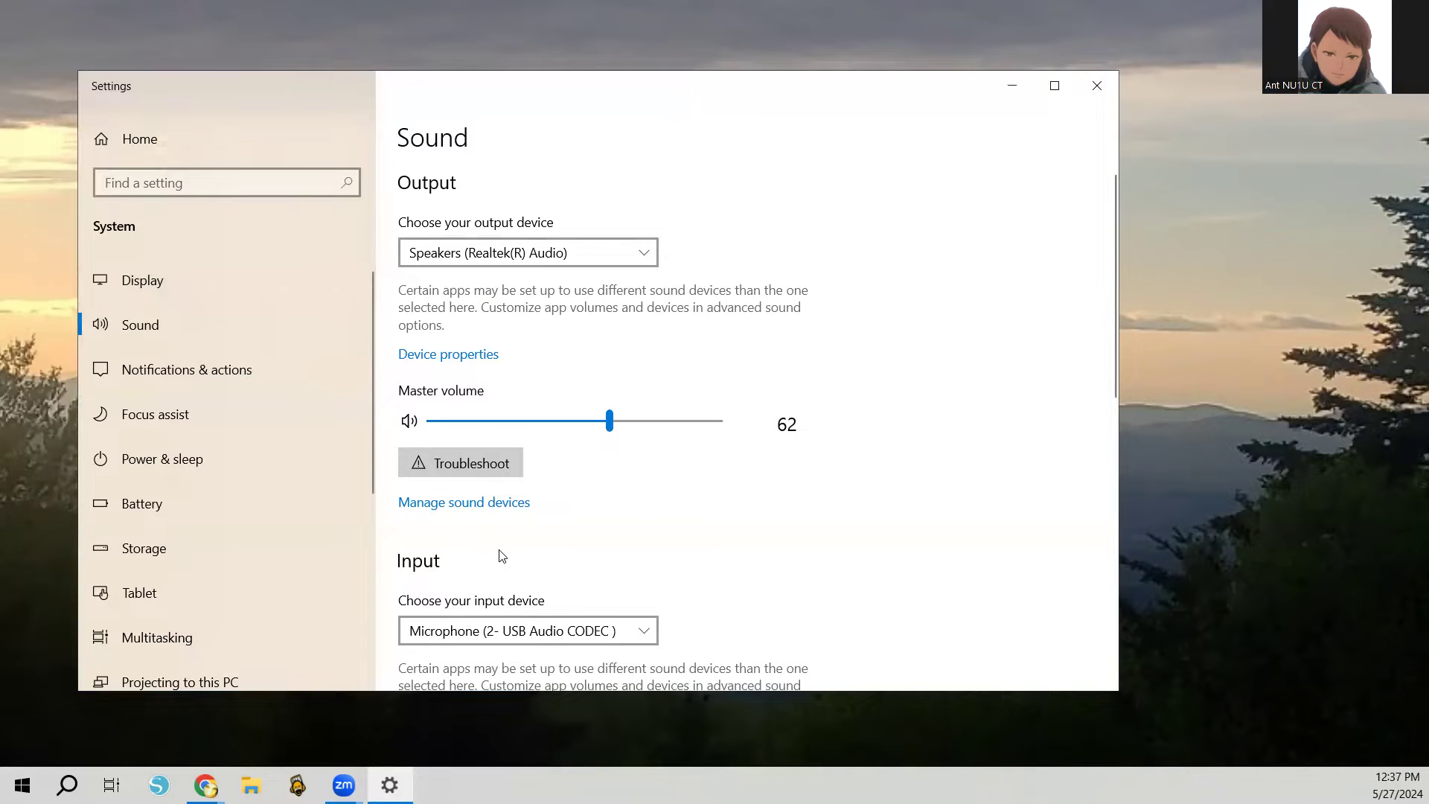
# - Keep USB Audio CODEC as the microphone input and open its full Microphone Properties
pyautogui.scroll(-3, 804, 533)
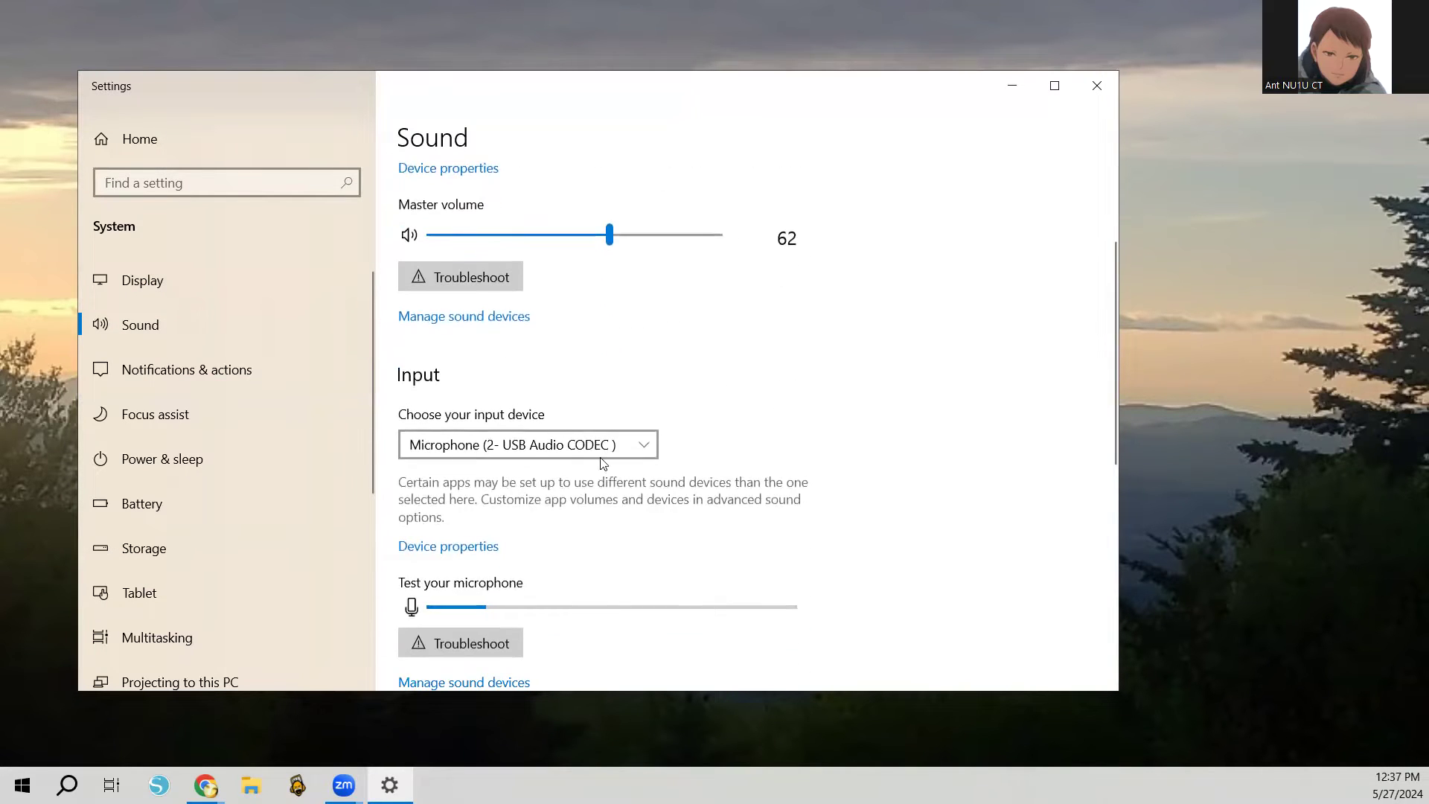
pyautogui.click(642, 449)
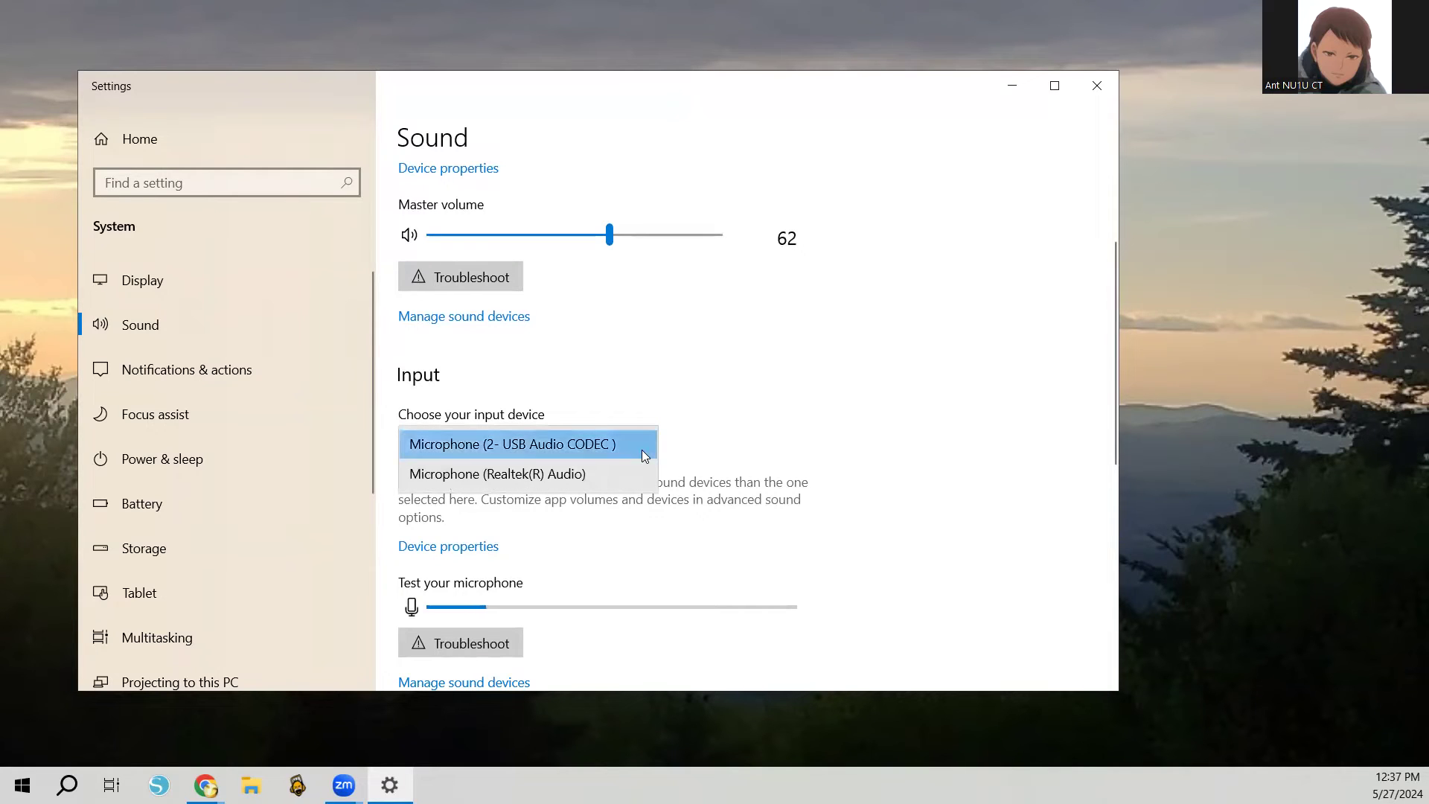
pyautogui.click(588, 444)
pyautogui.scroll(-3, 724, 379)
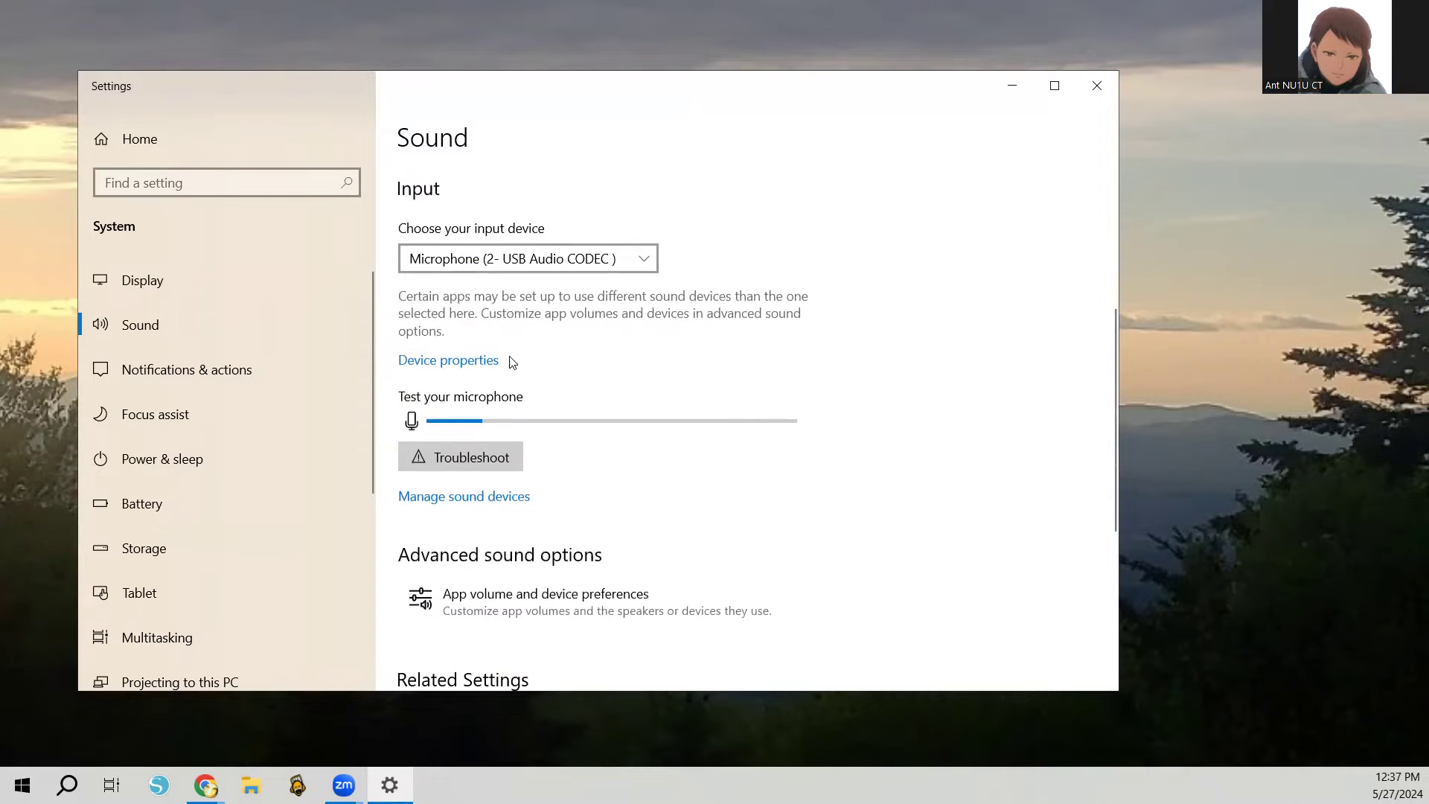
pyautogui.click(461, 361)
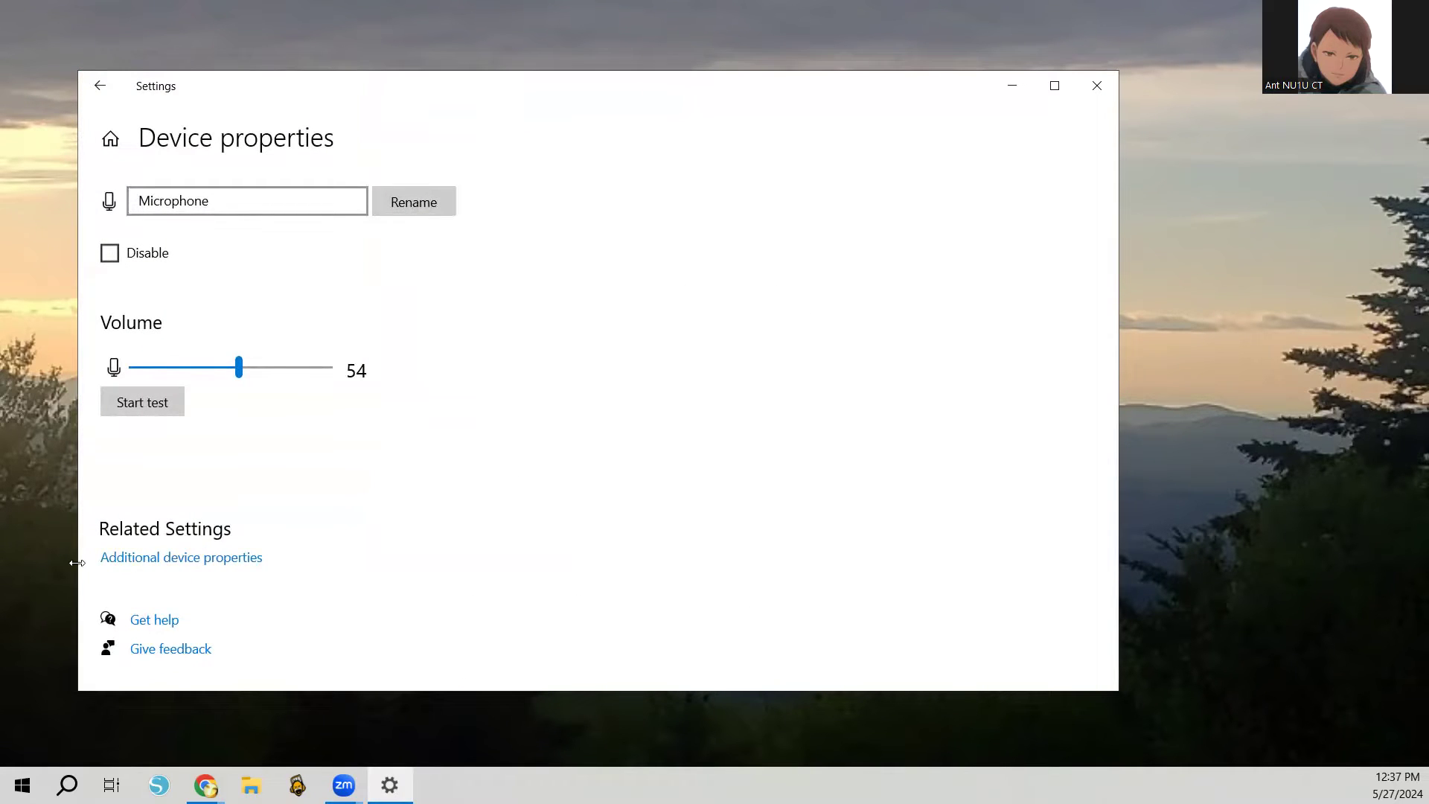
pyautogui.click(233, 567)
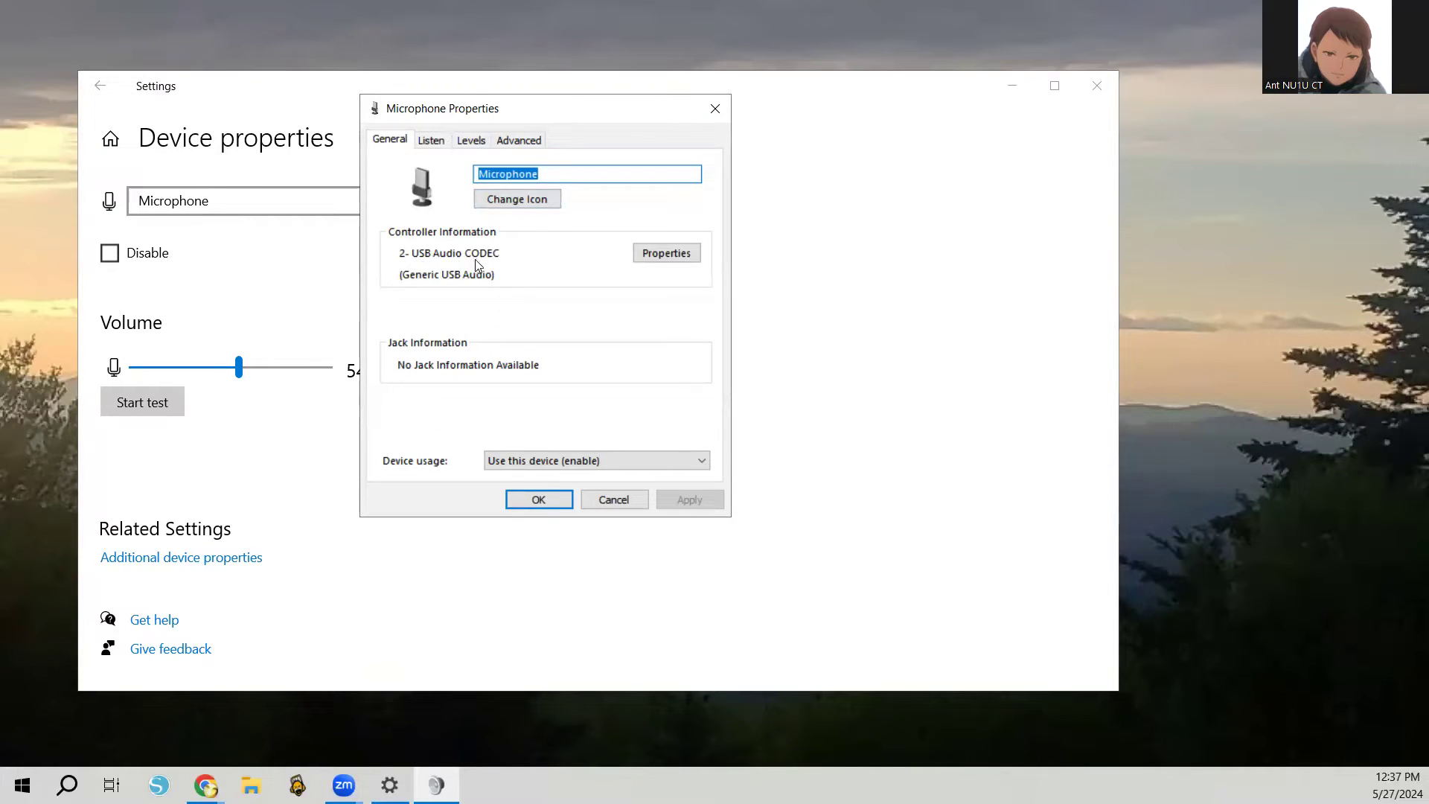
# - Set the USB microphone's default format to 2 channel, 16 bit, 48000 Hz (DVD Quality)
pyautogui.click(519, 141)
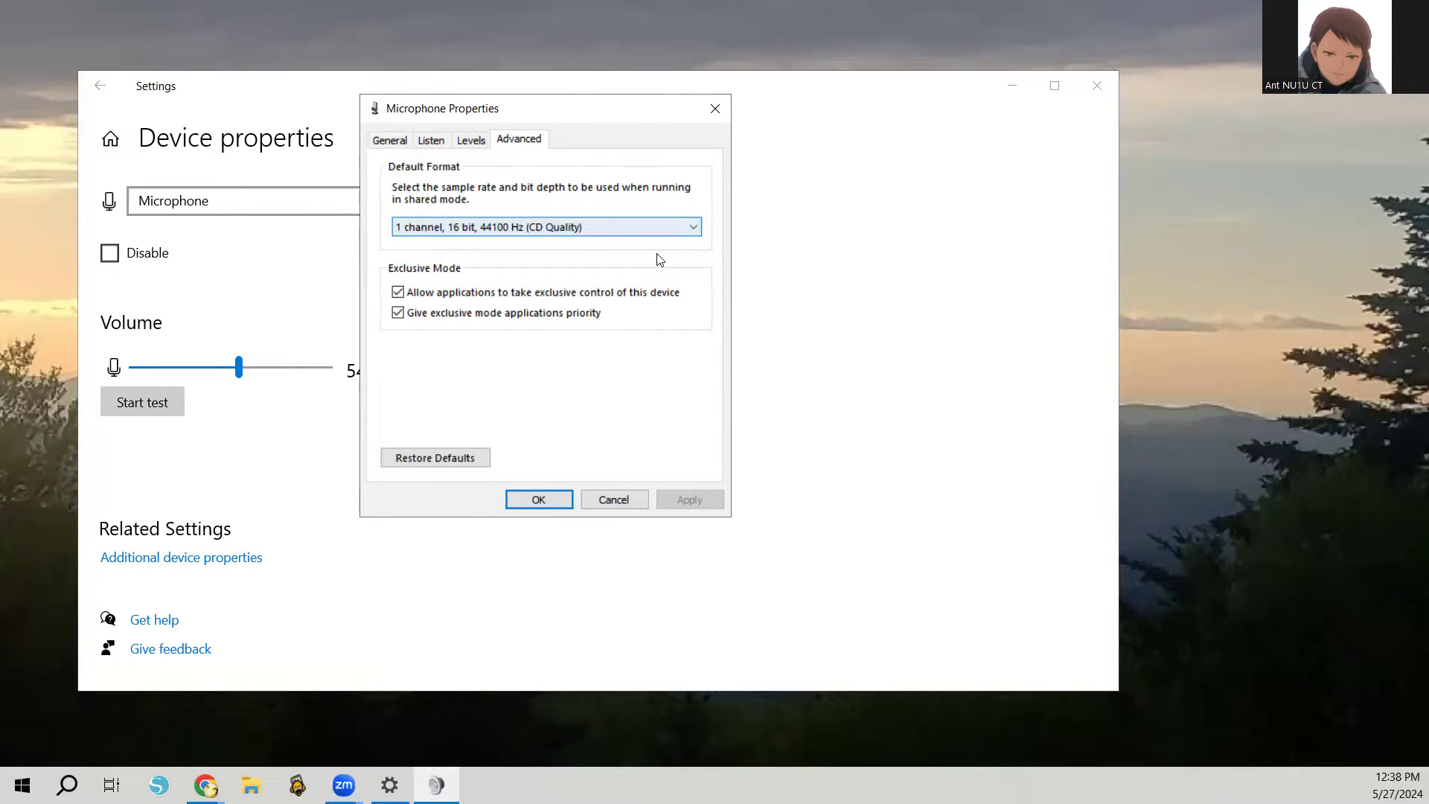
pyautogui.click(696, 230)
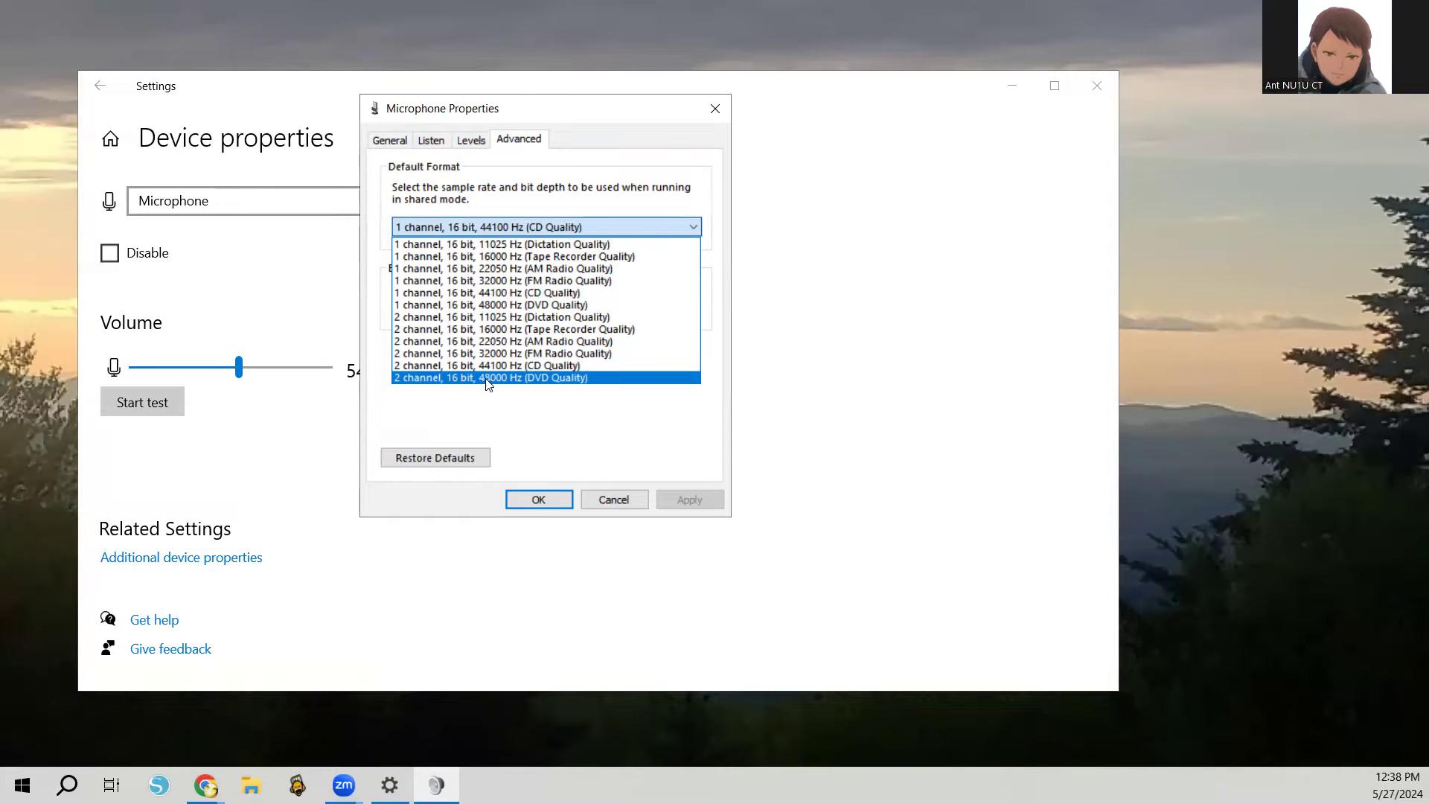
pyautogui.click(563, 378)
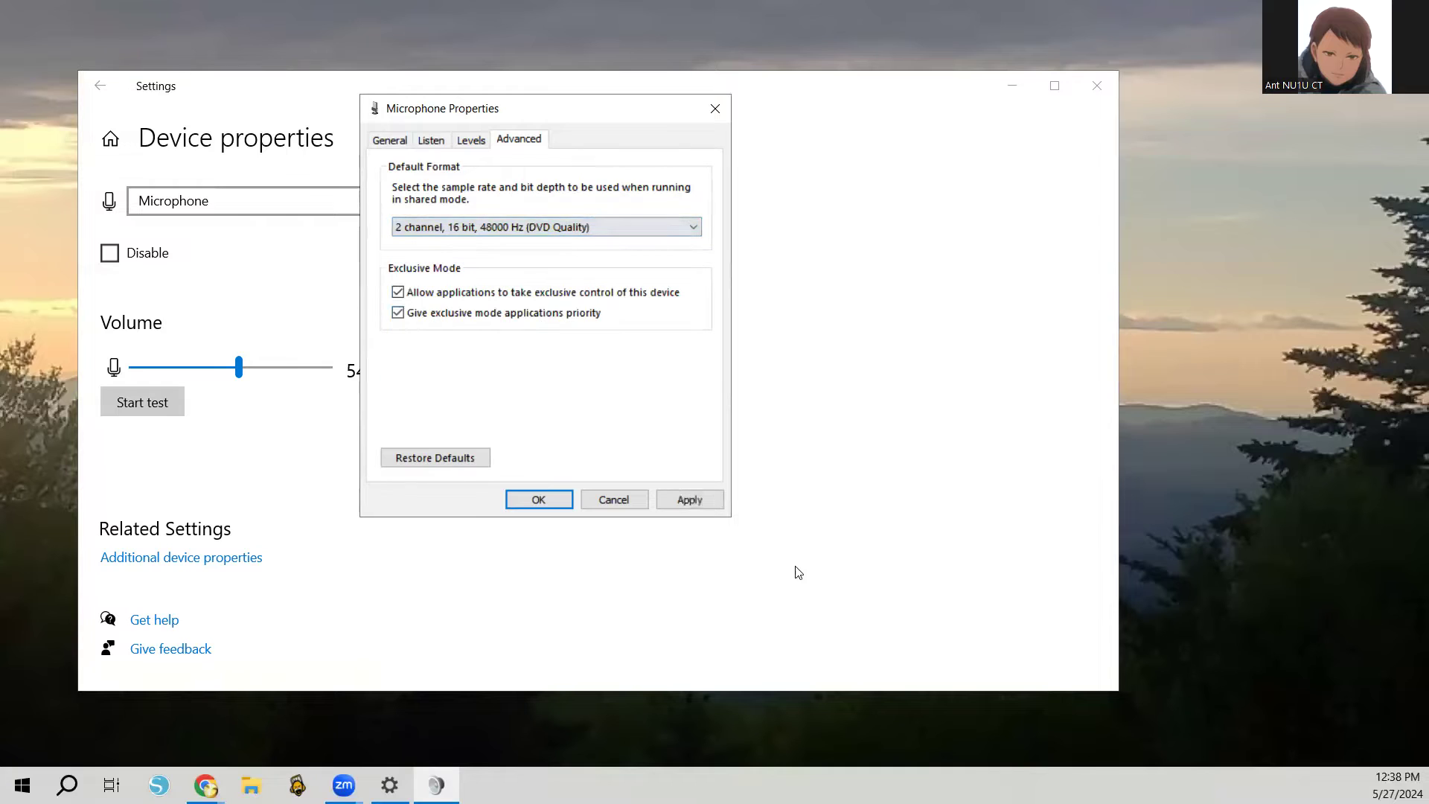
pyautogui.click(689, 501)
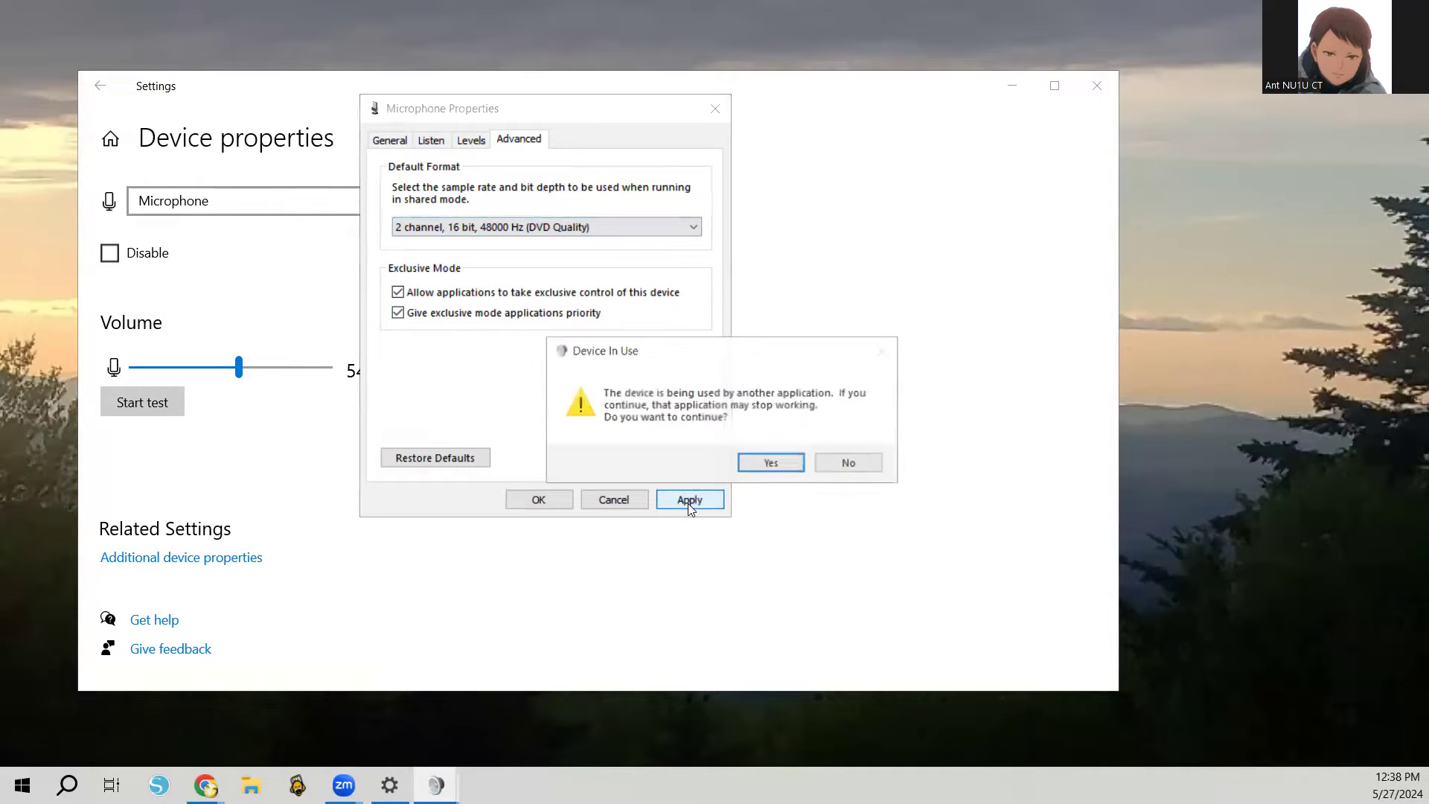
pyautogui.click(771, 464)
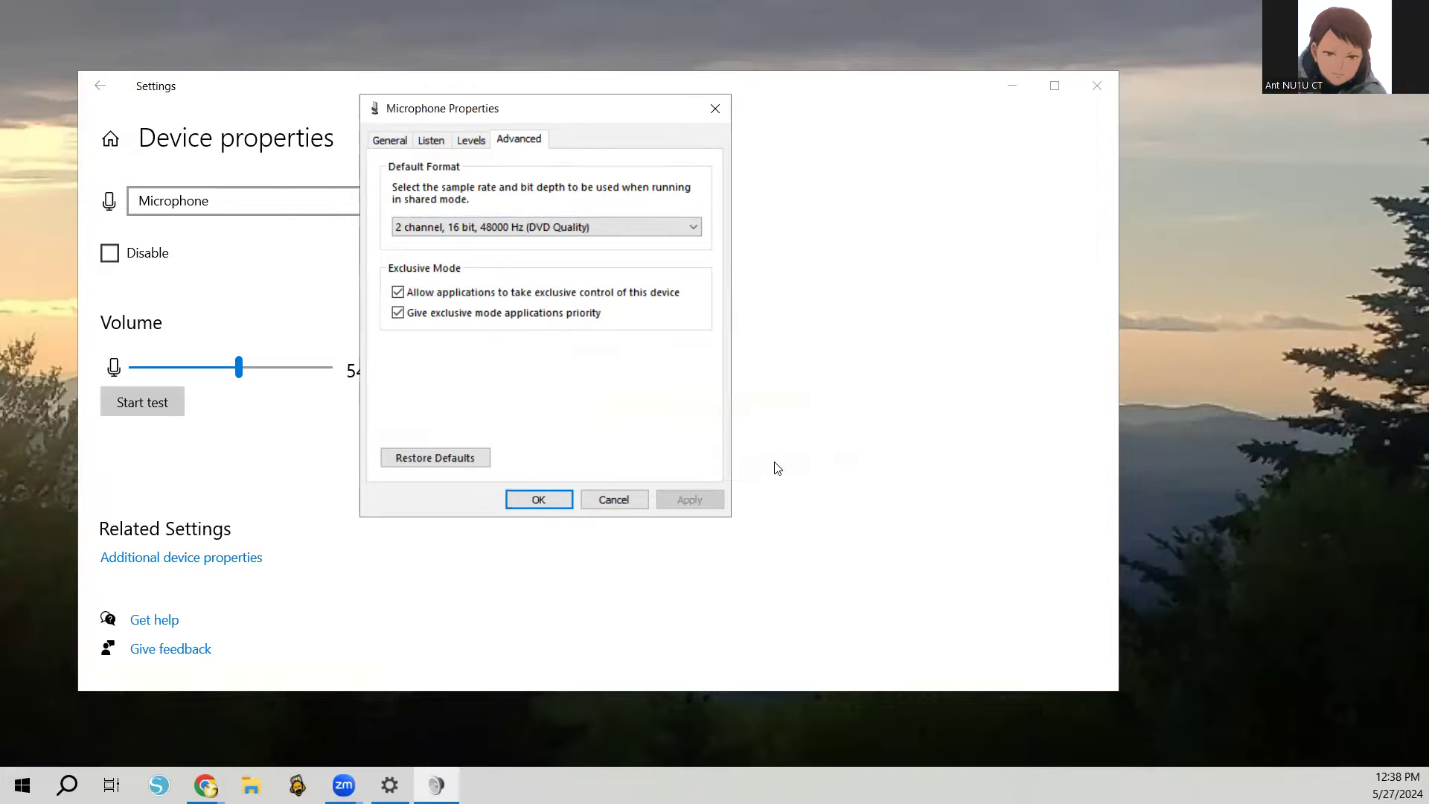
pyautogui.click(533, 503)
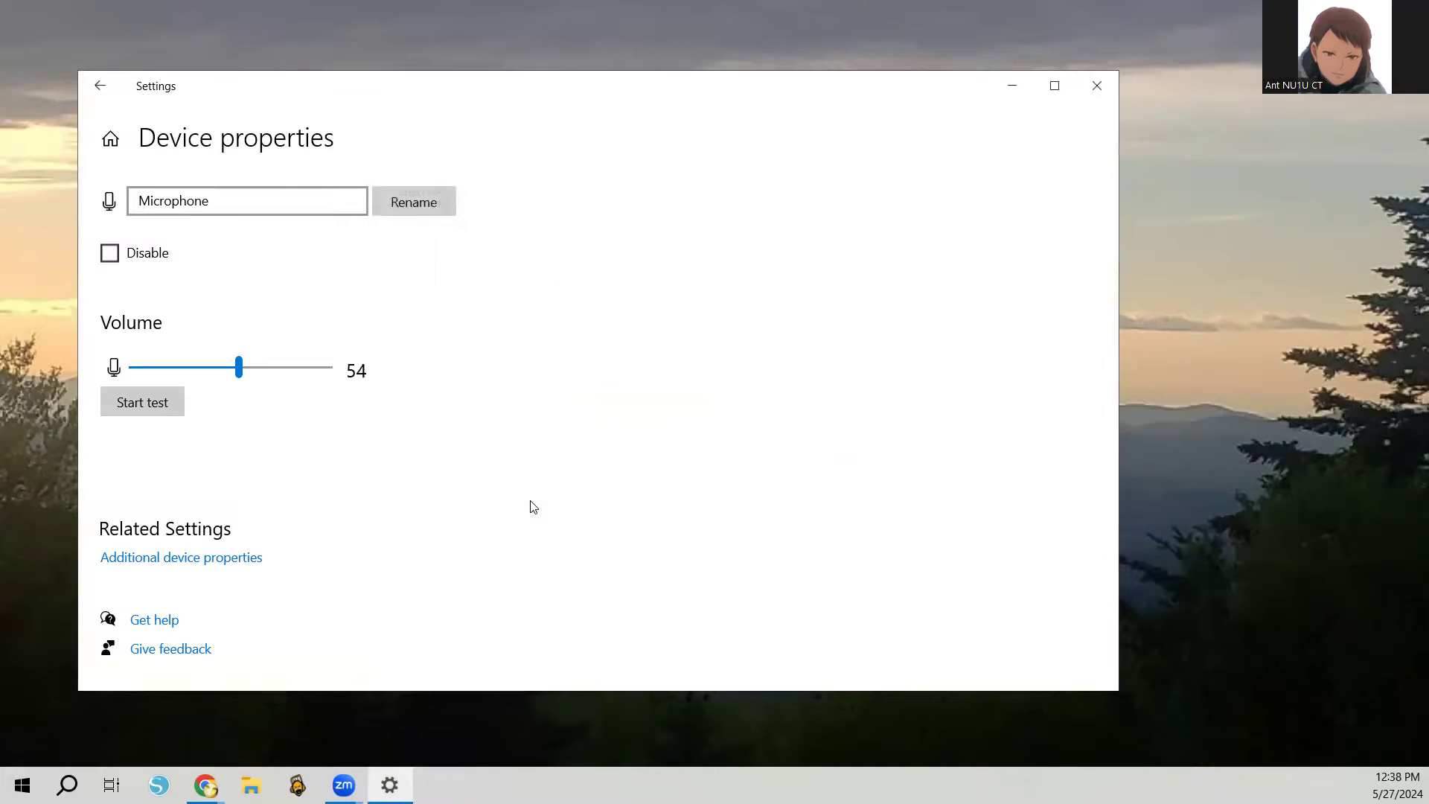
pyautogui.click(100, 81)
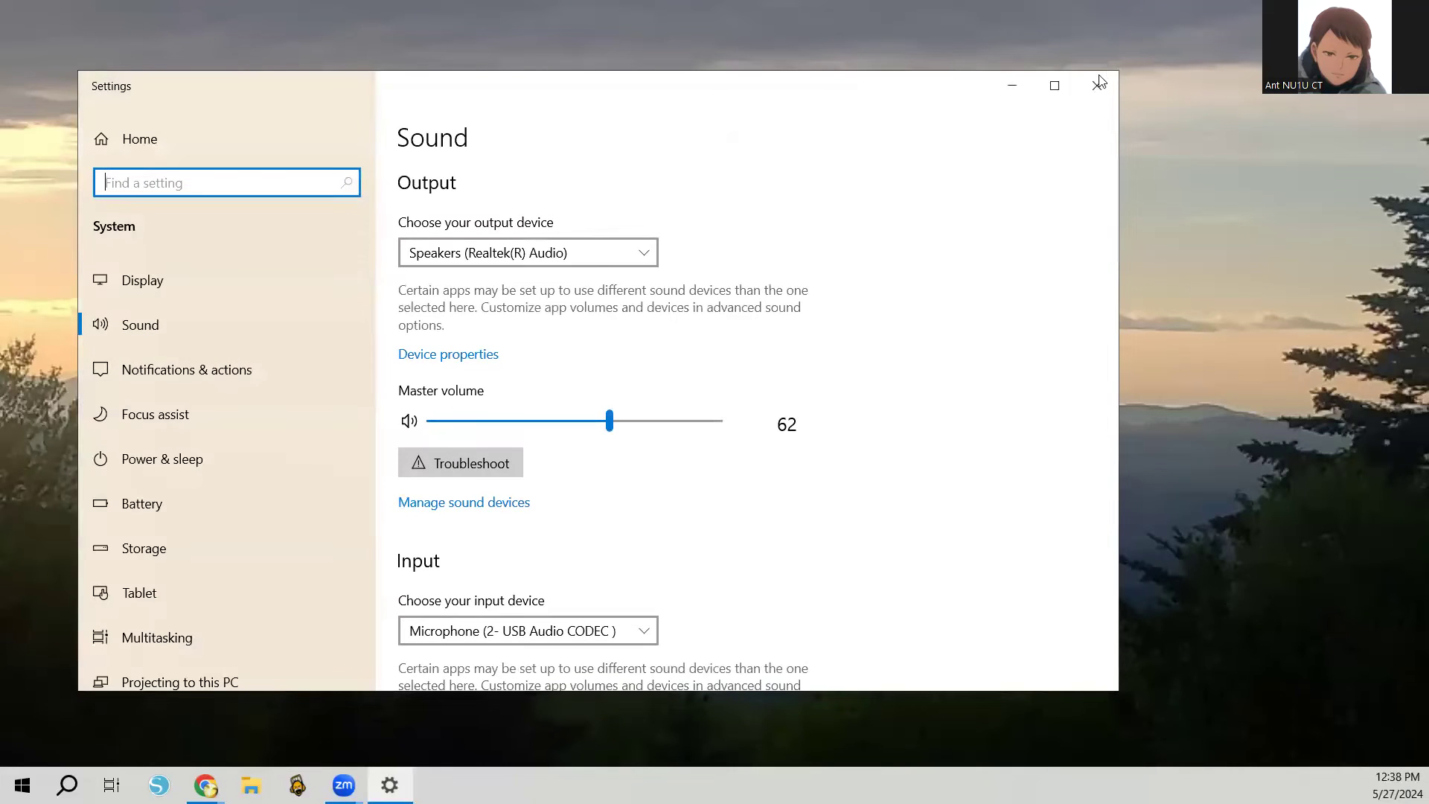
# - Close Windows Settings and launch the second copy of WSJT-X from the desktop
pyautogui.click(1100, 84)
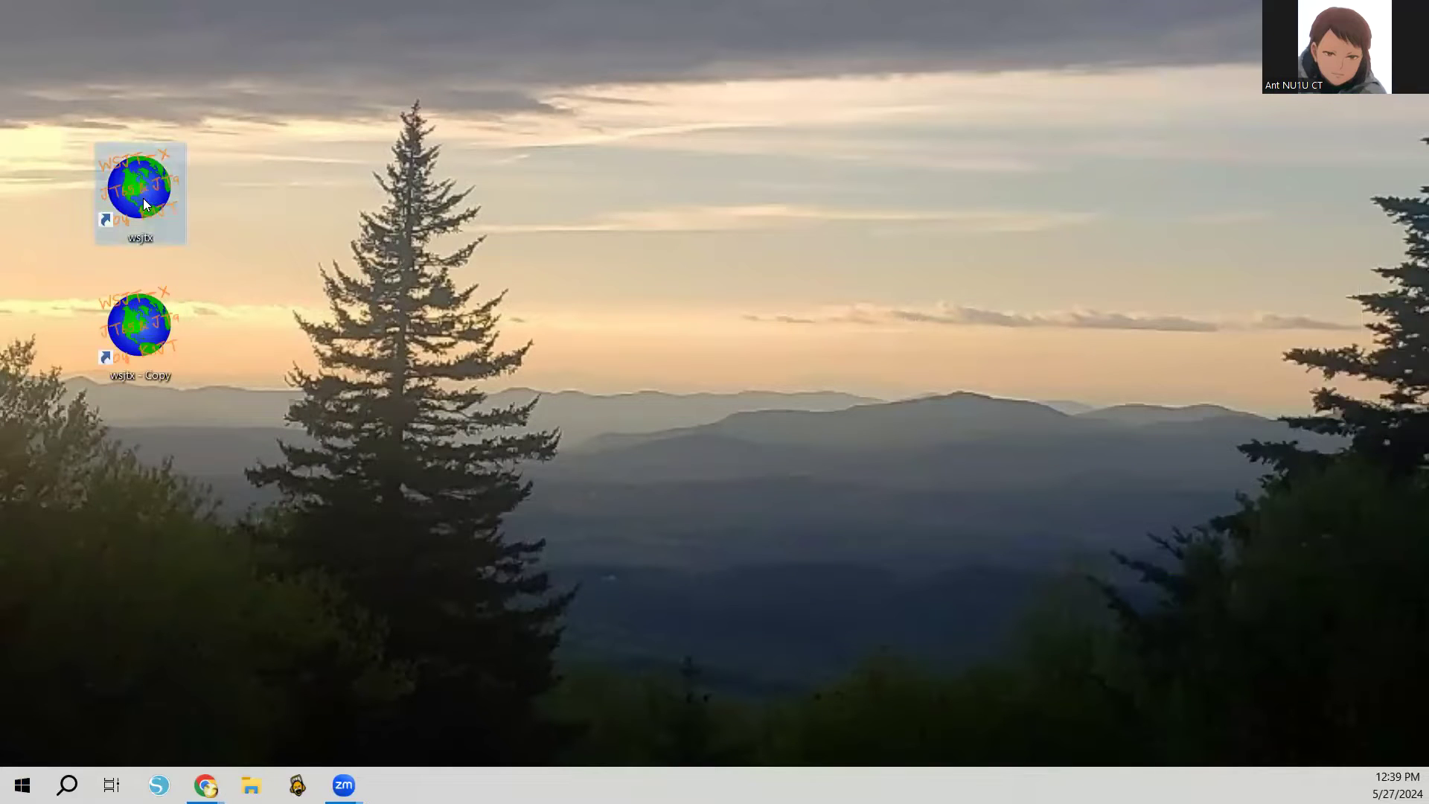
pyautogui.doubleClick(139, 324)
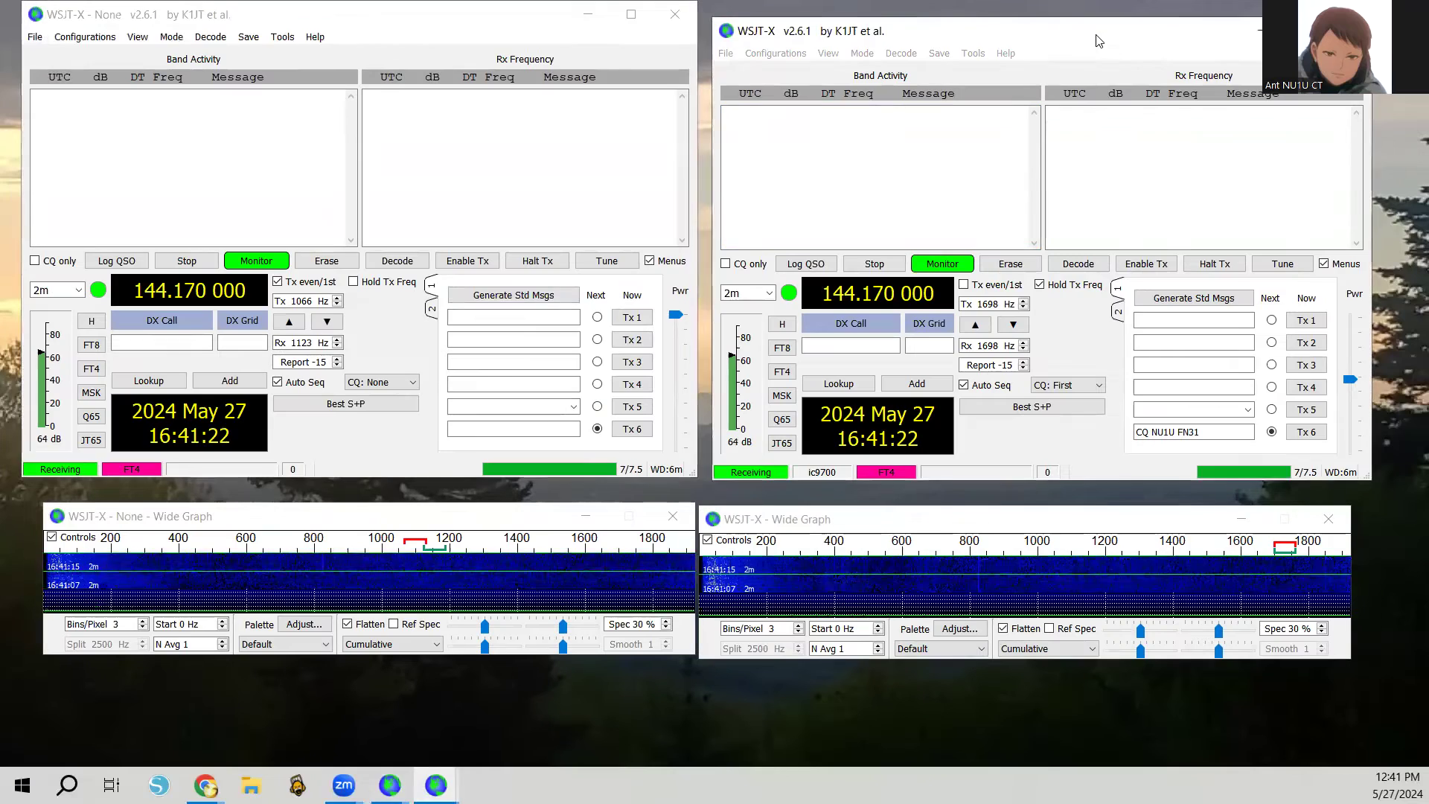
# - Make the right-hand WSJT-X instance the active window
pyautogui.click(1099, 41)
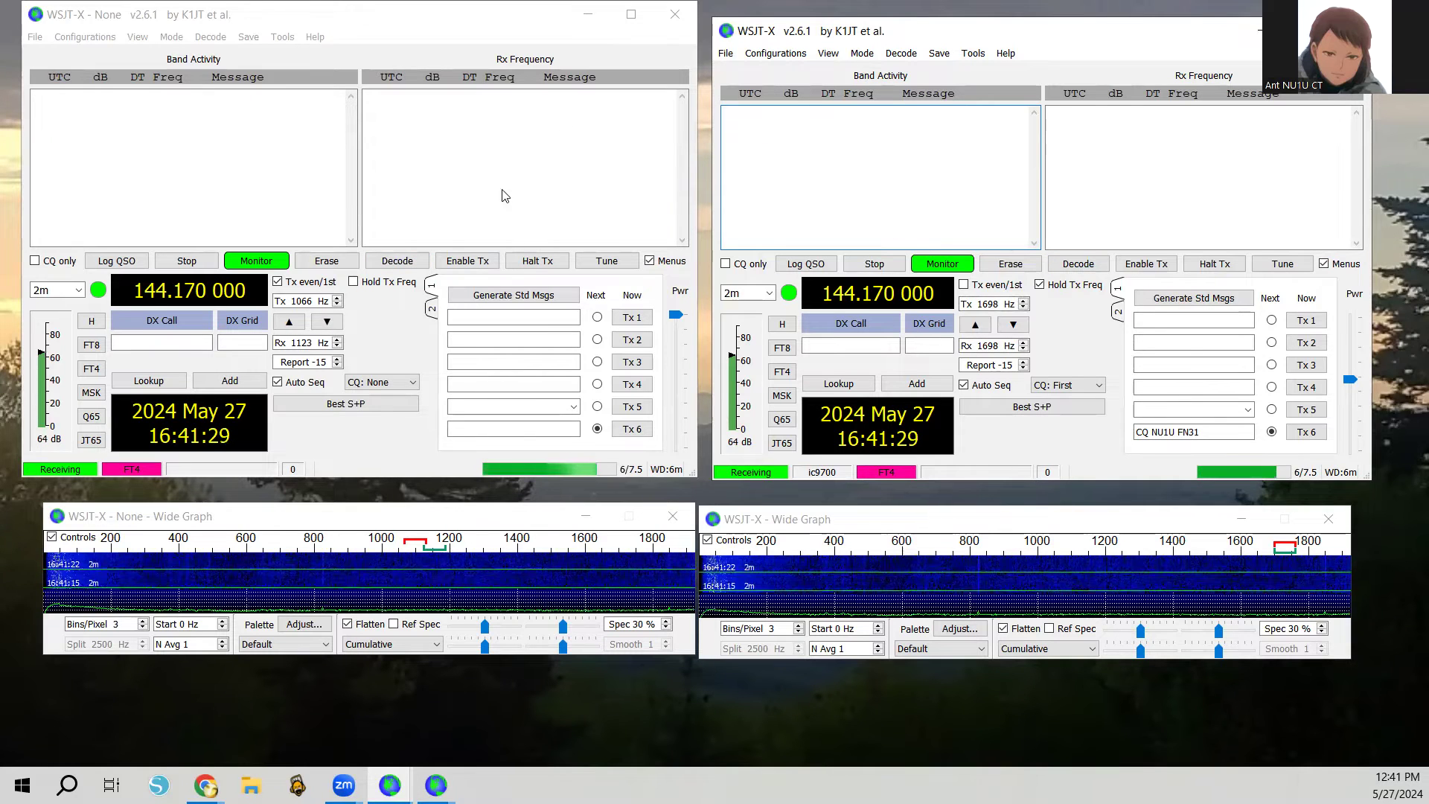
# - Set the right-hand WSJT-X instance's audio input channel to Right
pyautogui.click(726, 55)
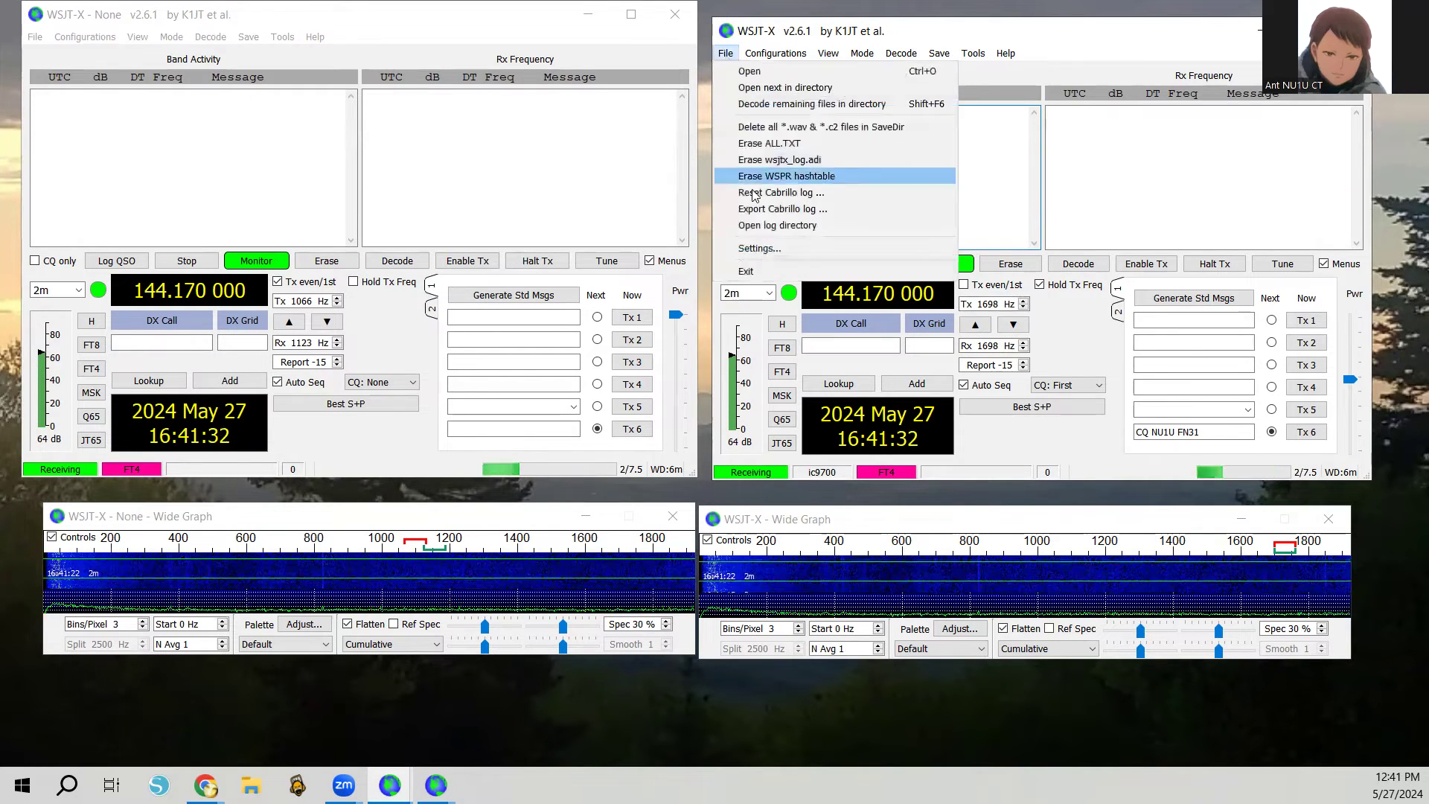
pyautogui.click(764, 245)
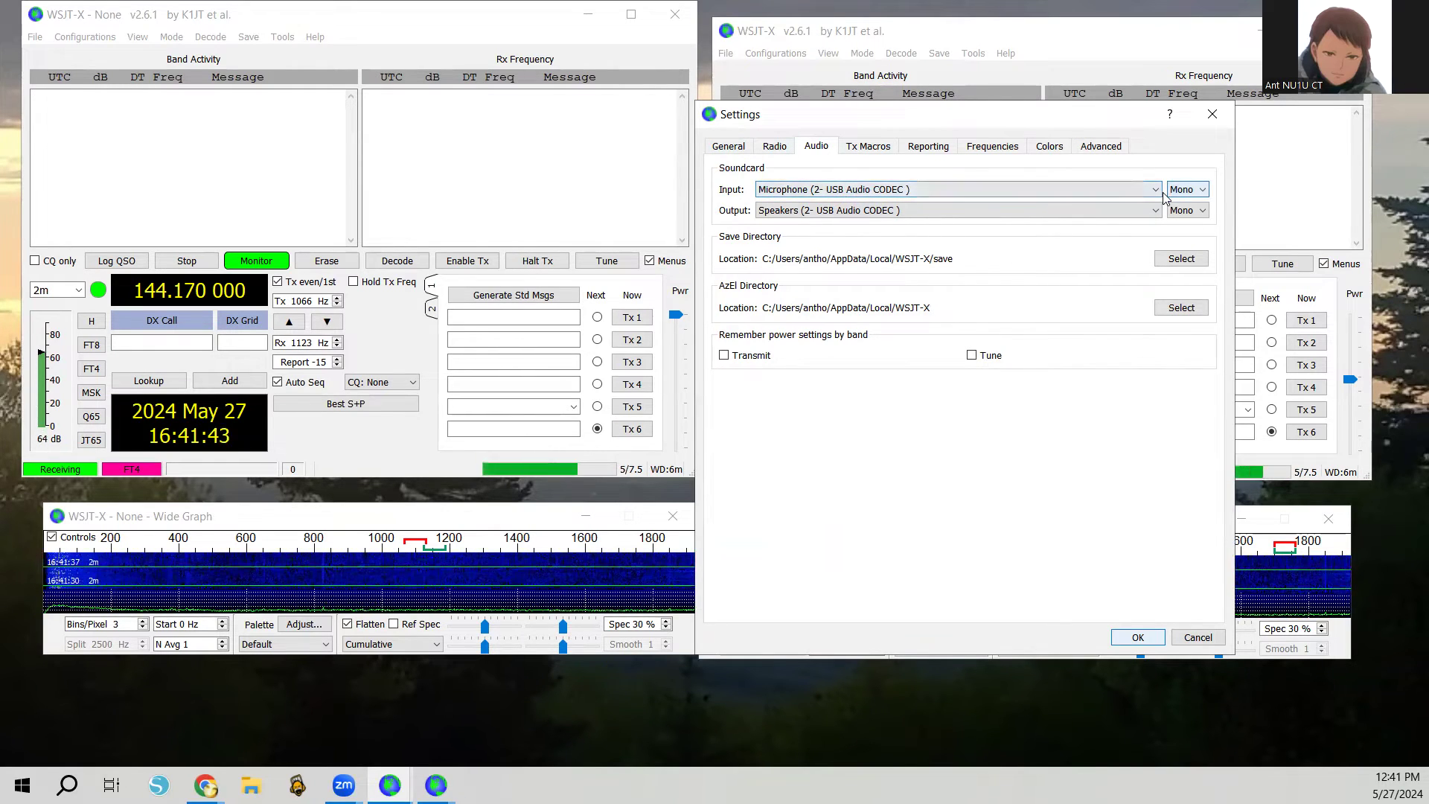
pyautogui.click(1196, 192)
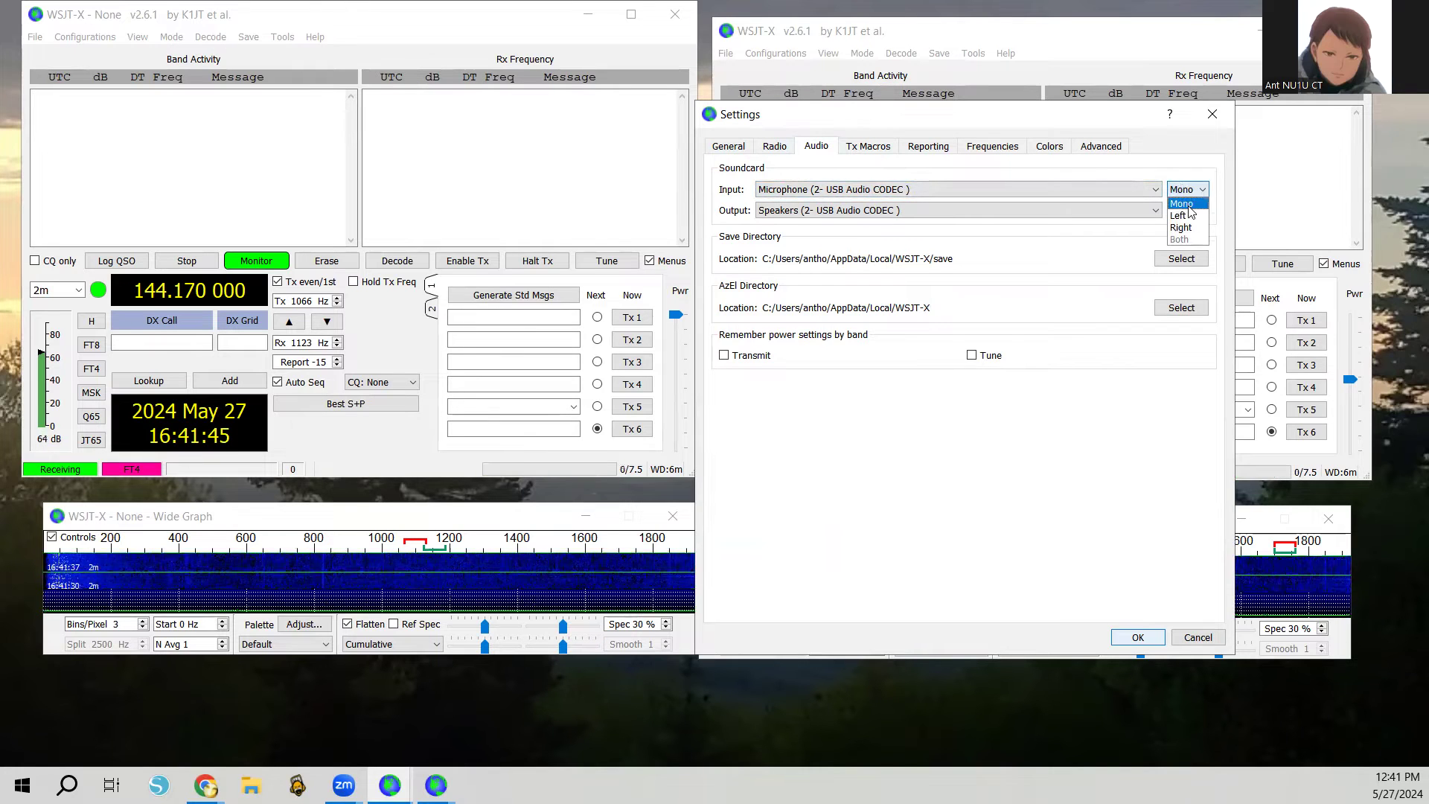
pyautogui.click(1181, 228)
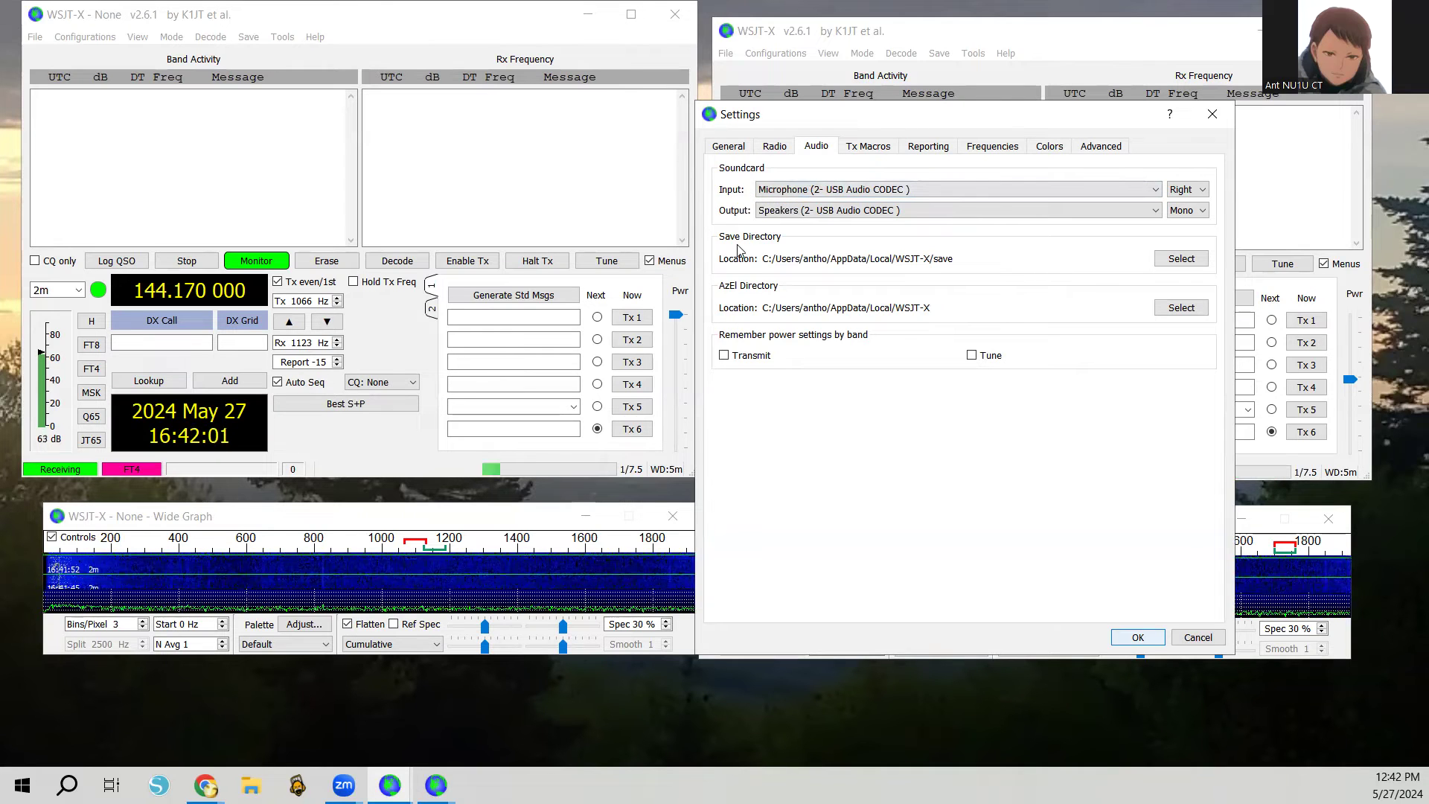
pyautogui.click(1138, 637)
pyautogui.click(31, 38)
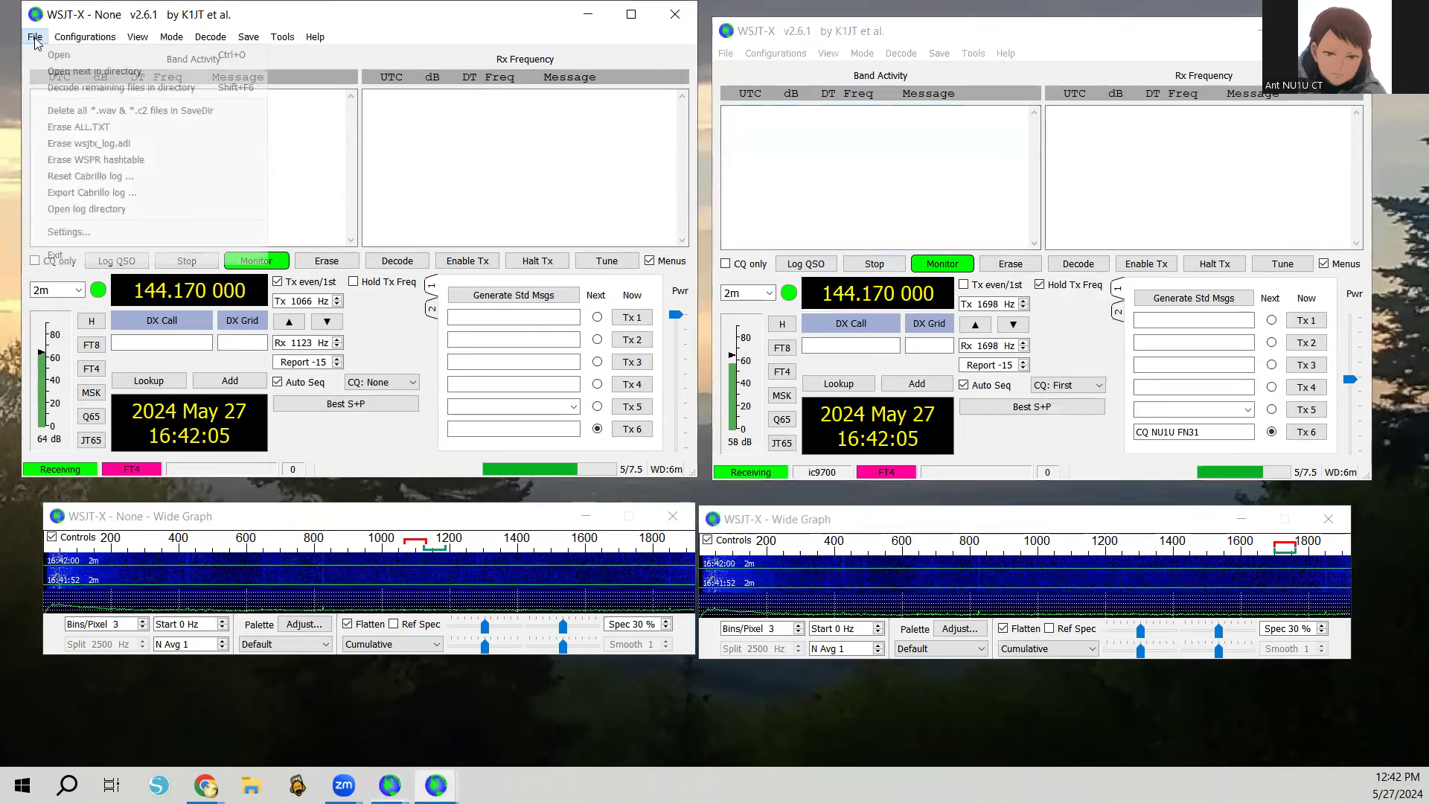
# - Switch the left-hand WSJT-X instance's input channel from Mono to a single USB channel
pyautogui.click(67, 233)
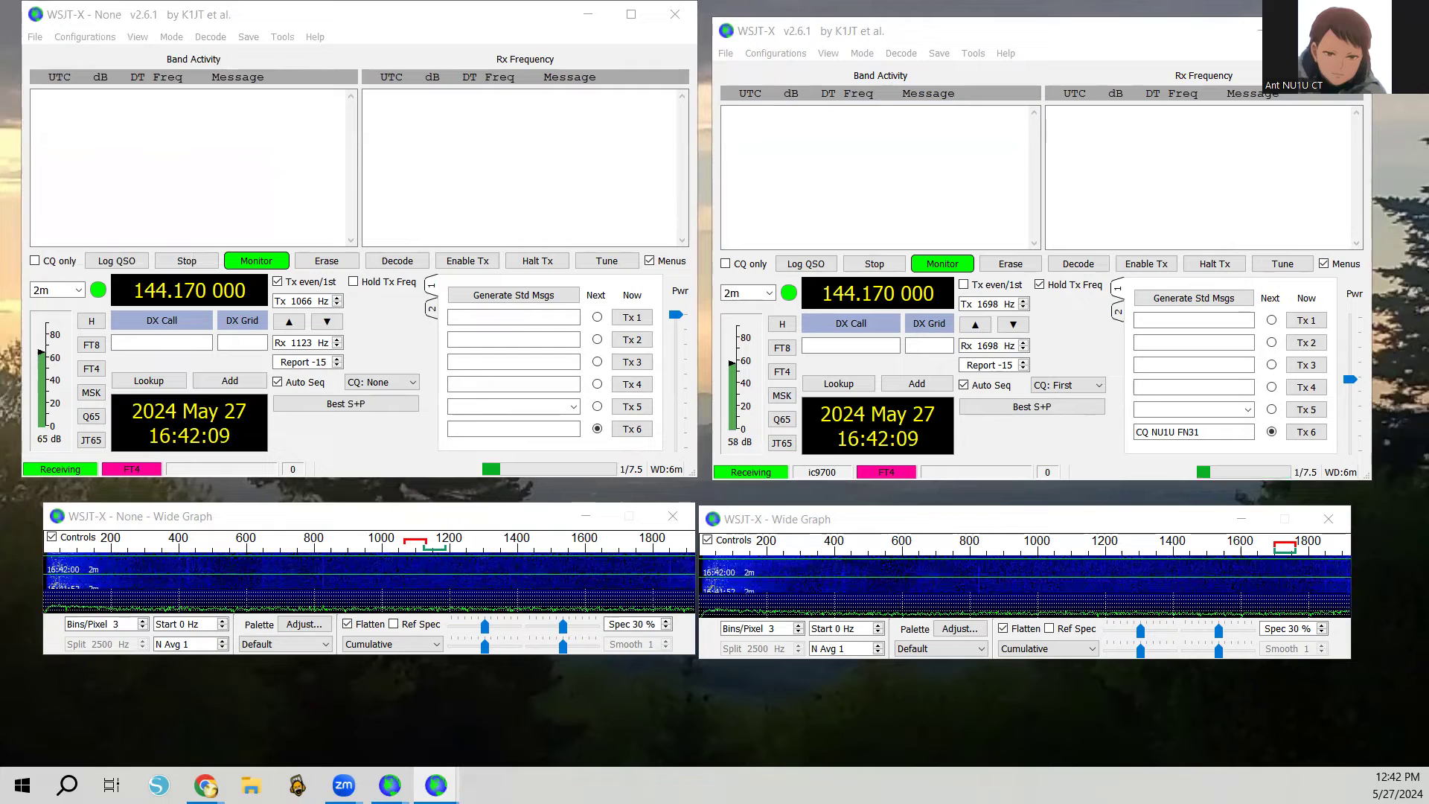
pyautogui.click(632, 120)
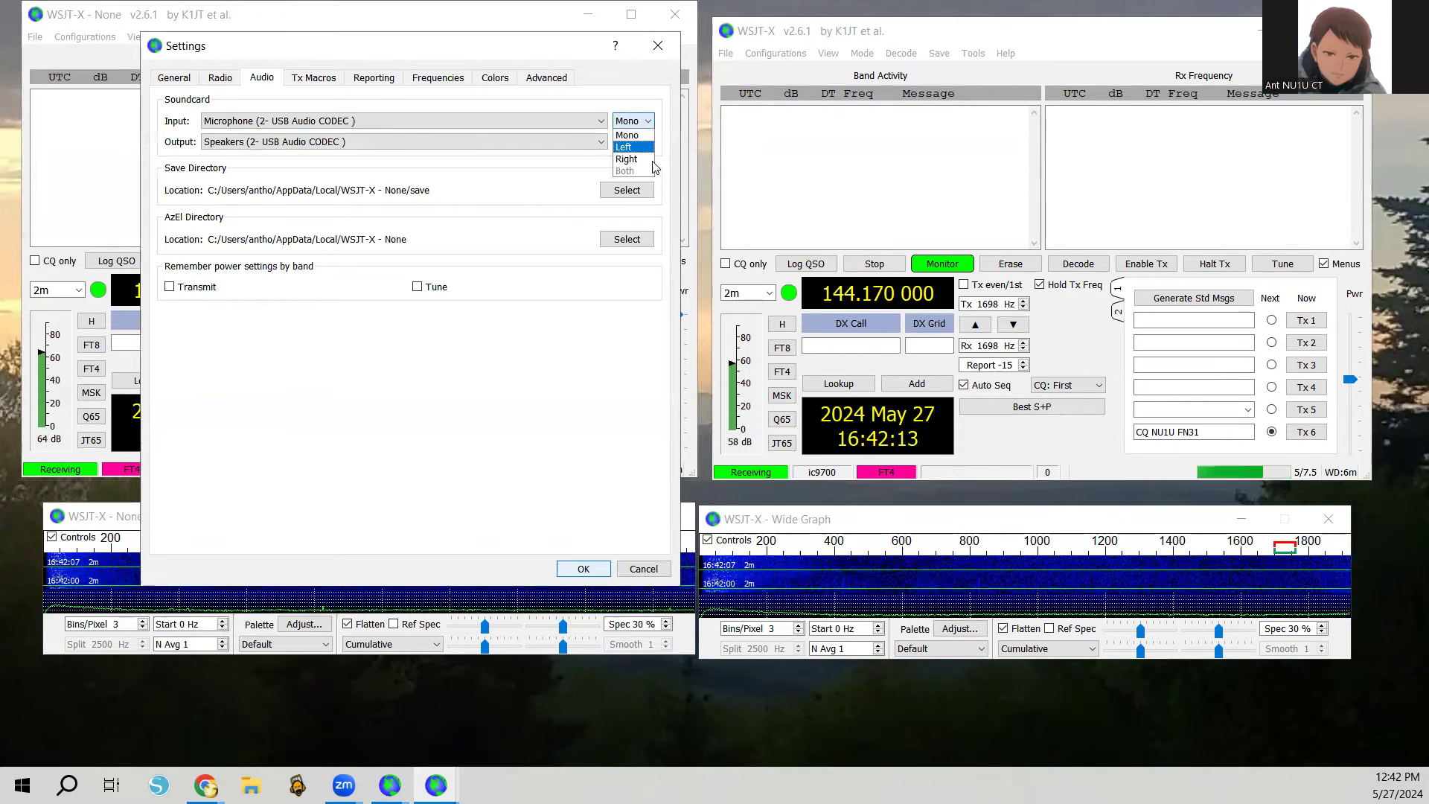
pyautogui.click(626, 159)
pyautogui.click(584, 569)
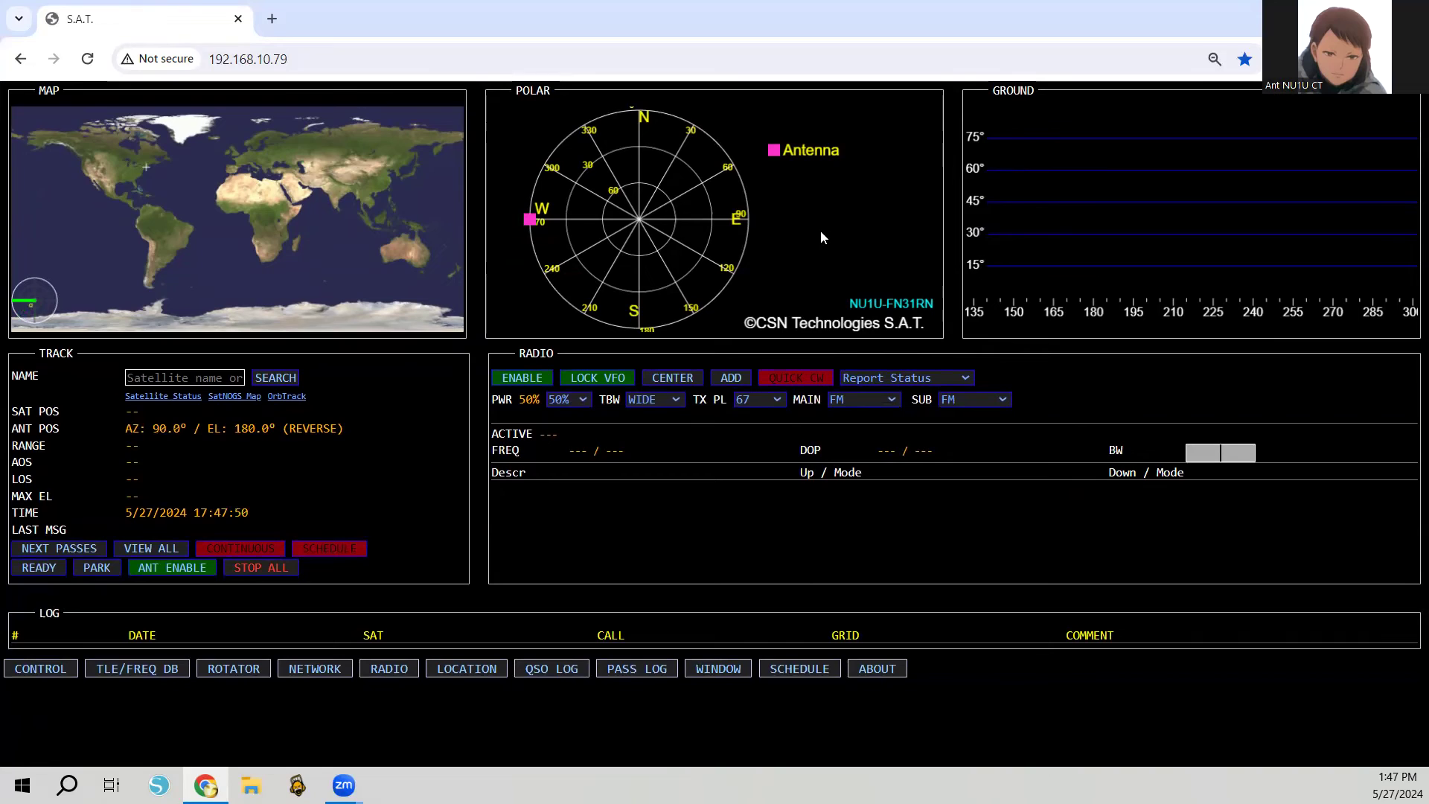
# - Save the Icom 9700/9100 radio settings, keeping the 100 ms update interval
pyautogui.click(398, 669)
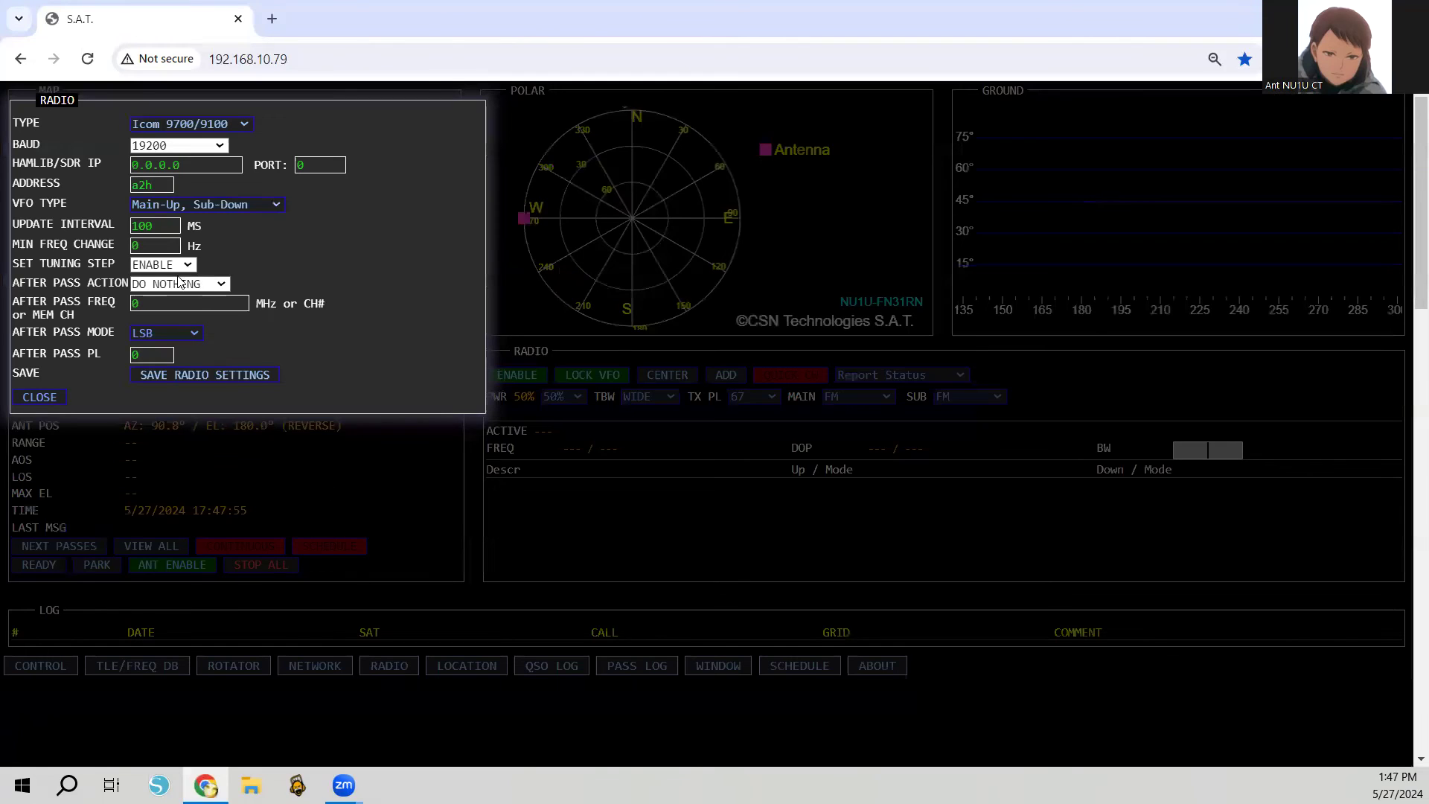
pyautogui.click(170, 224)
pyautogui.moveTo(165, 223); pyautogui.dragTo(130, 223)
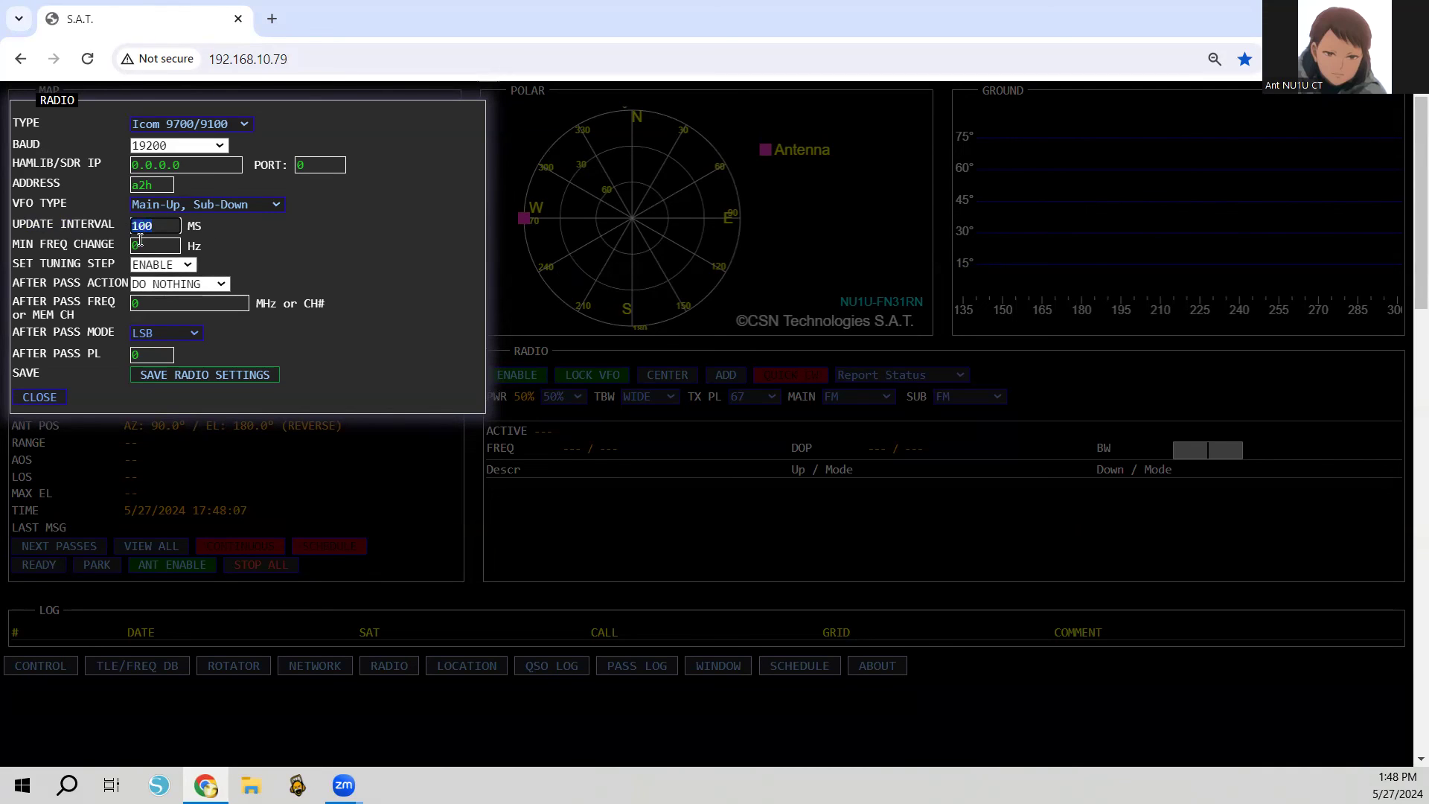
pyautogui.click(186, 226)
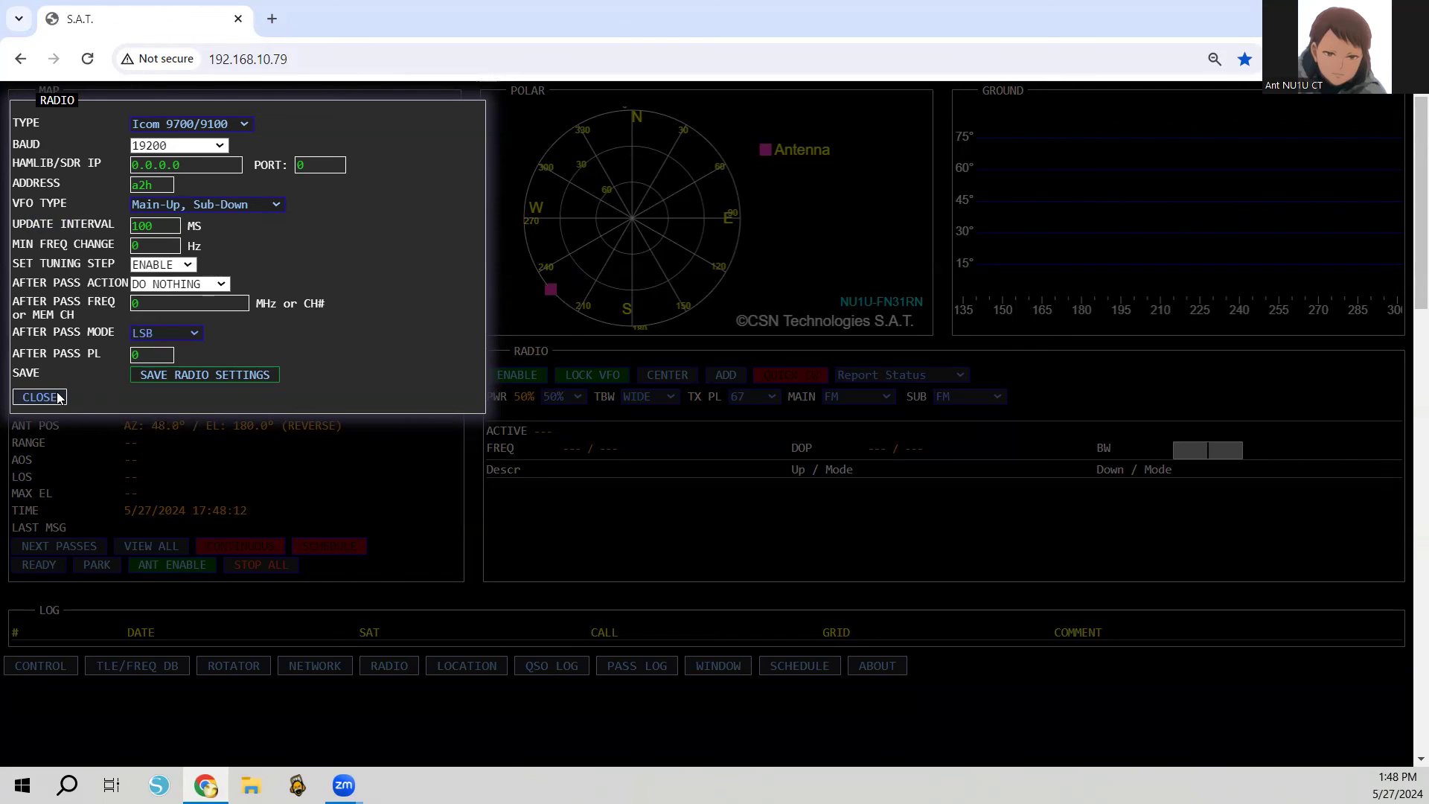
pyautogui.click(191, 374)
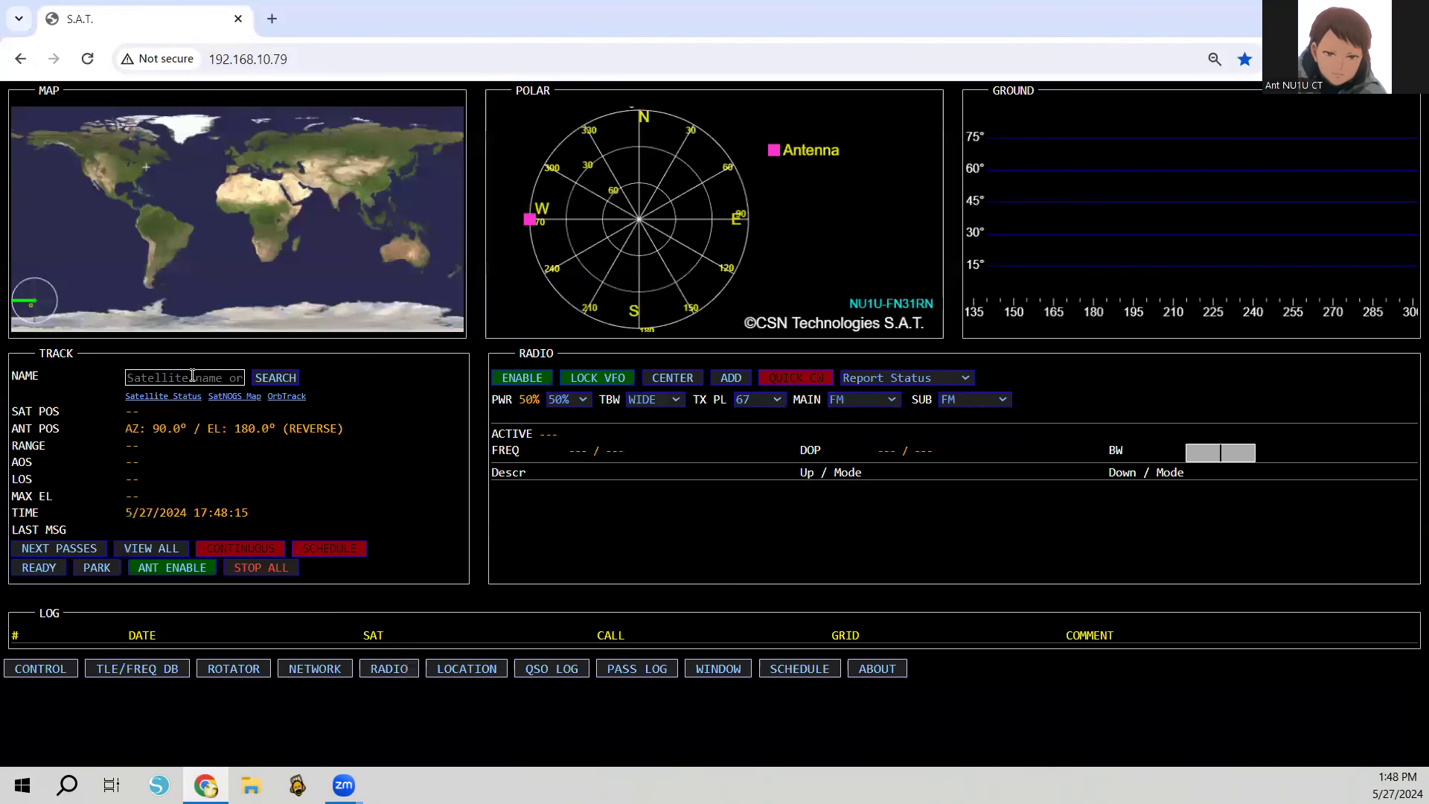